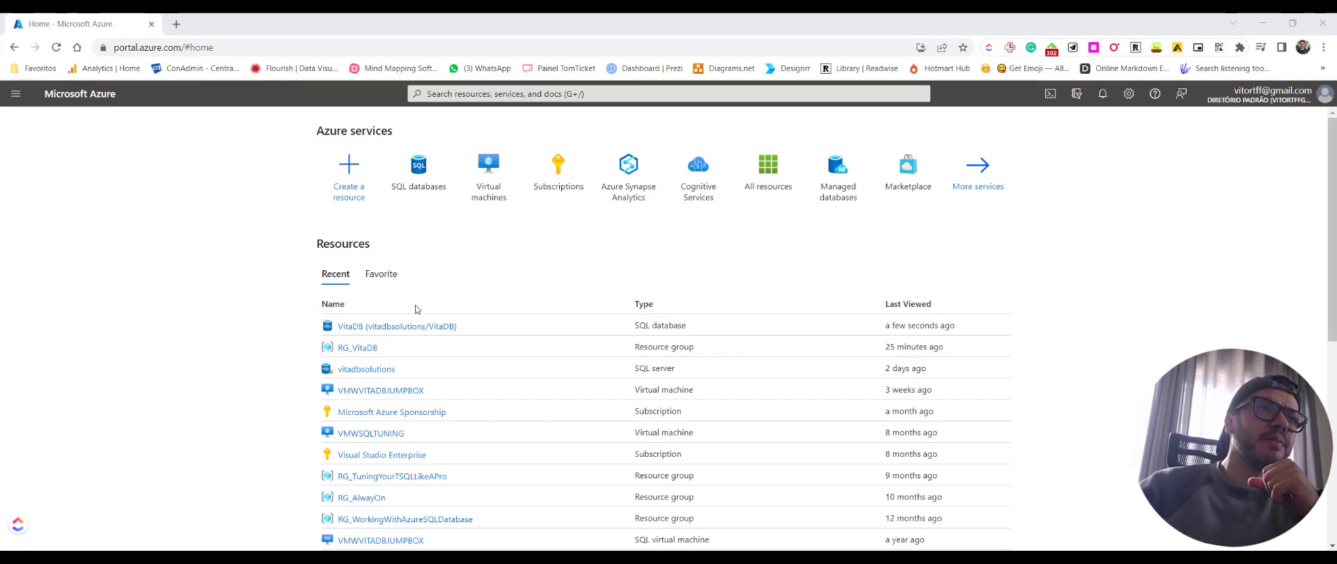
Open the VitaDB SQL database and check its connection details and pricing tier in the overview.
click(367, 335)
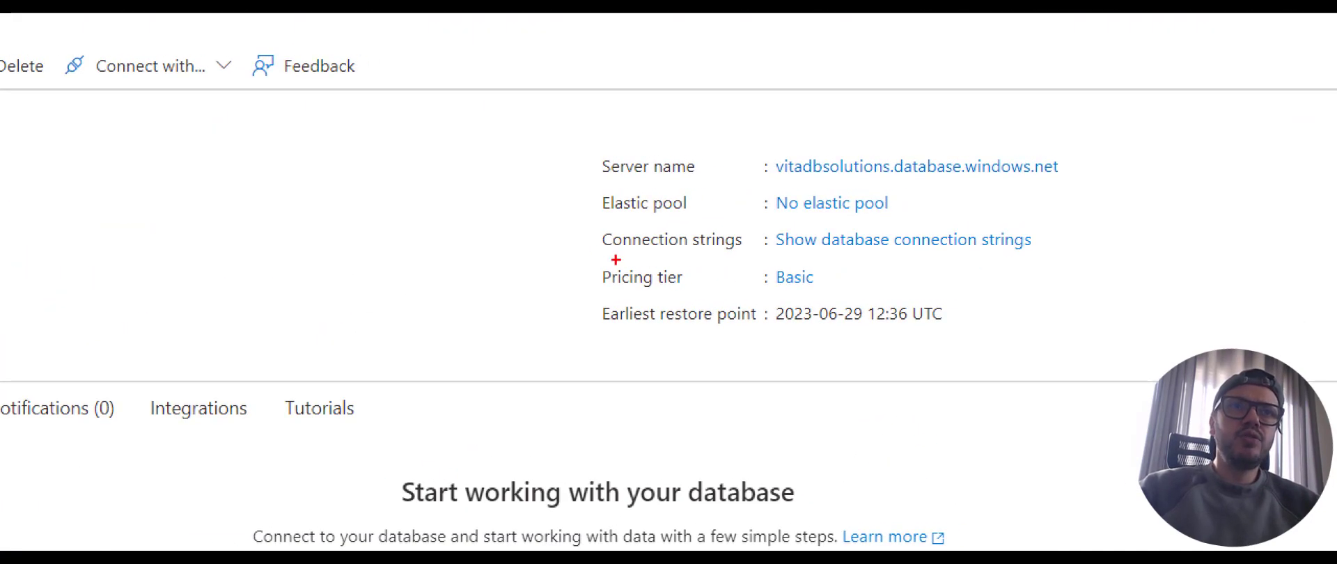
drag(595, 258, 869, 298)
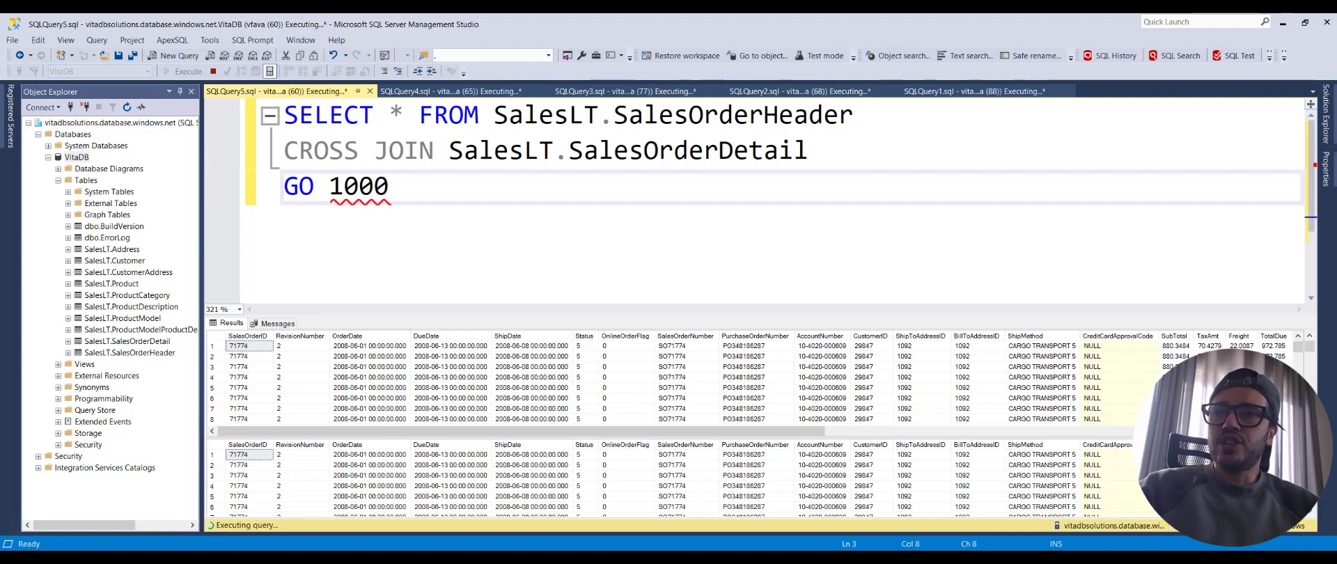
Switch to the Azure portal and examine VitaDB's DTU % usage over the last hour in the Monitoring key metrics.
key(alt+Tab)
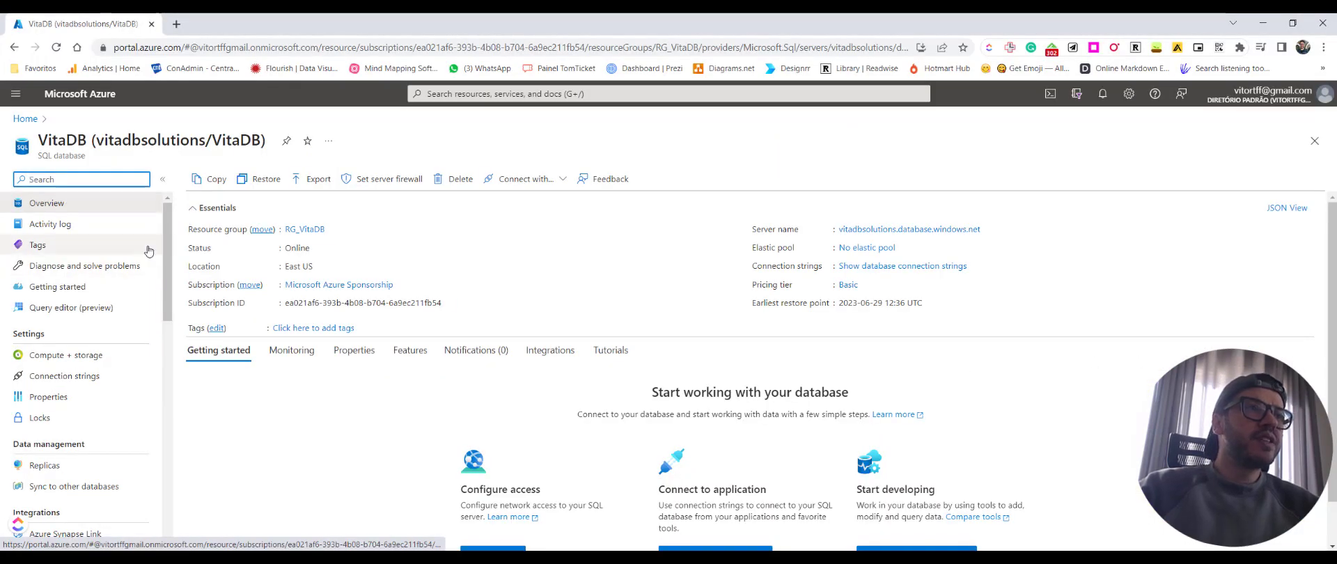
click(47, 203)
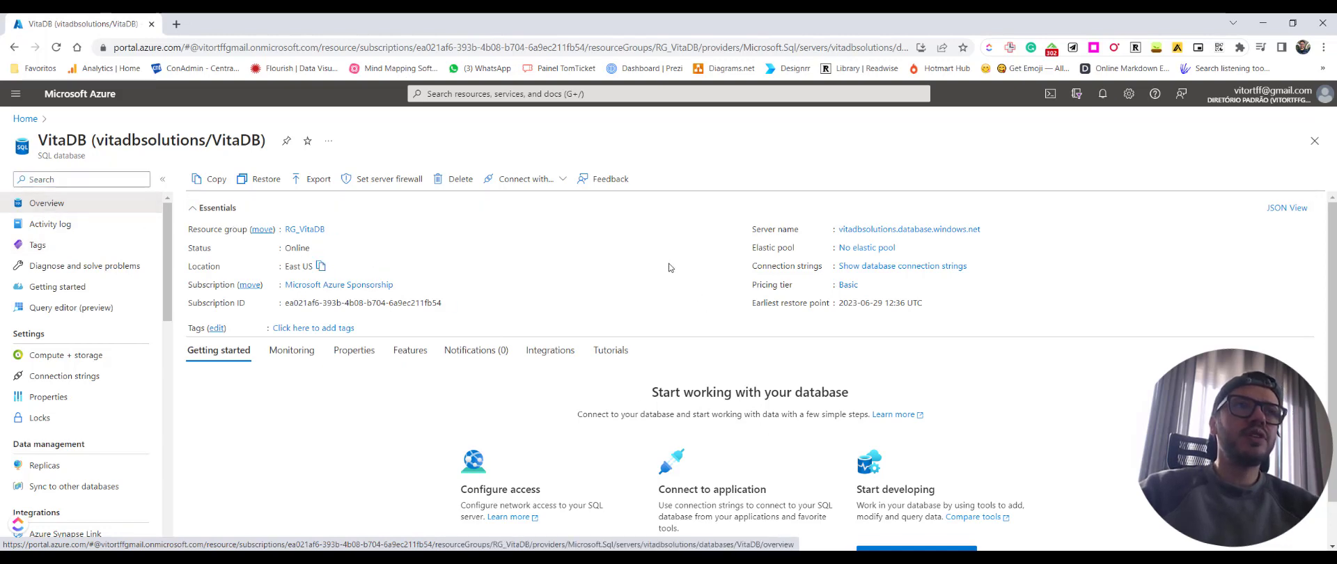
scroll(670, 267, down, 2)
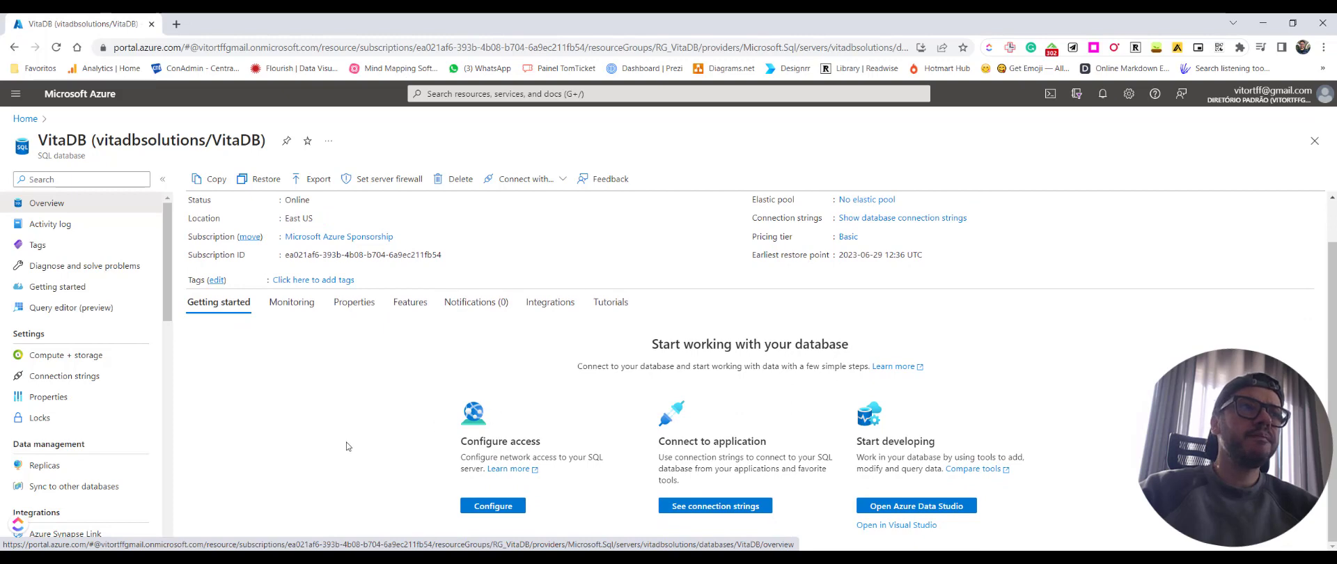
click(293, 303)
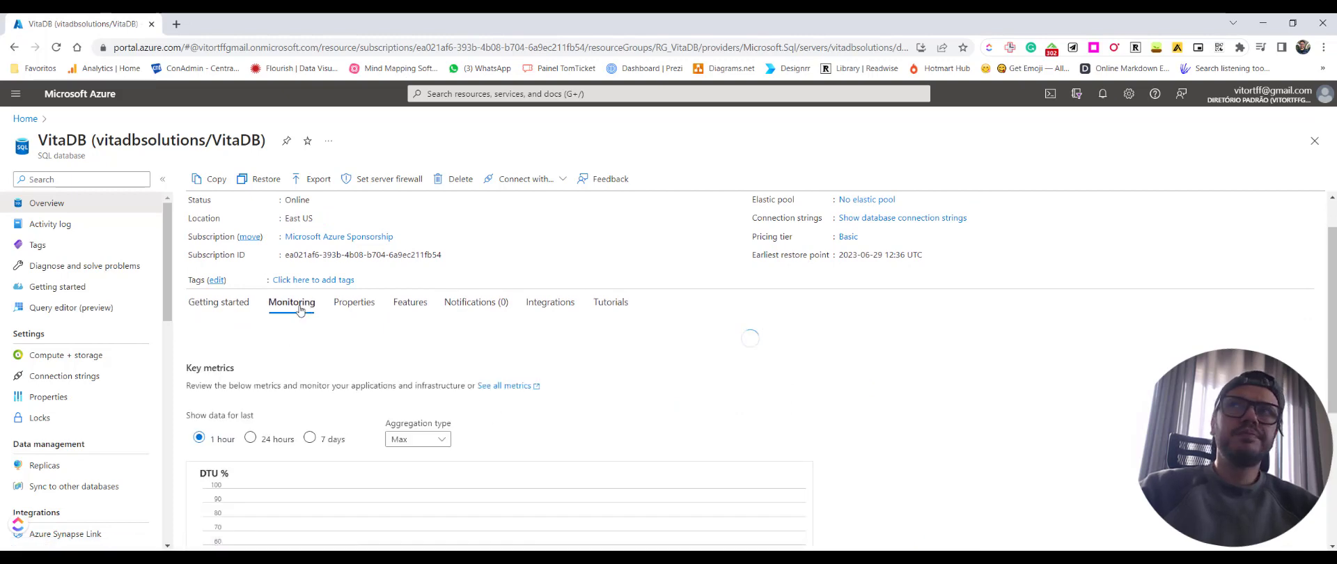
scroll(791, 399, down, 4)
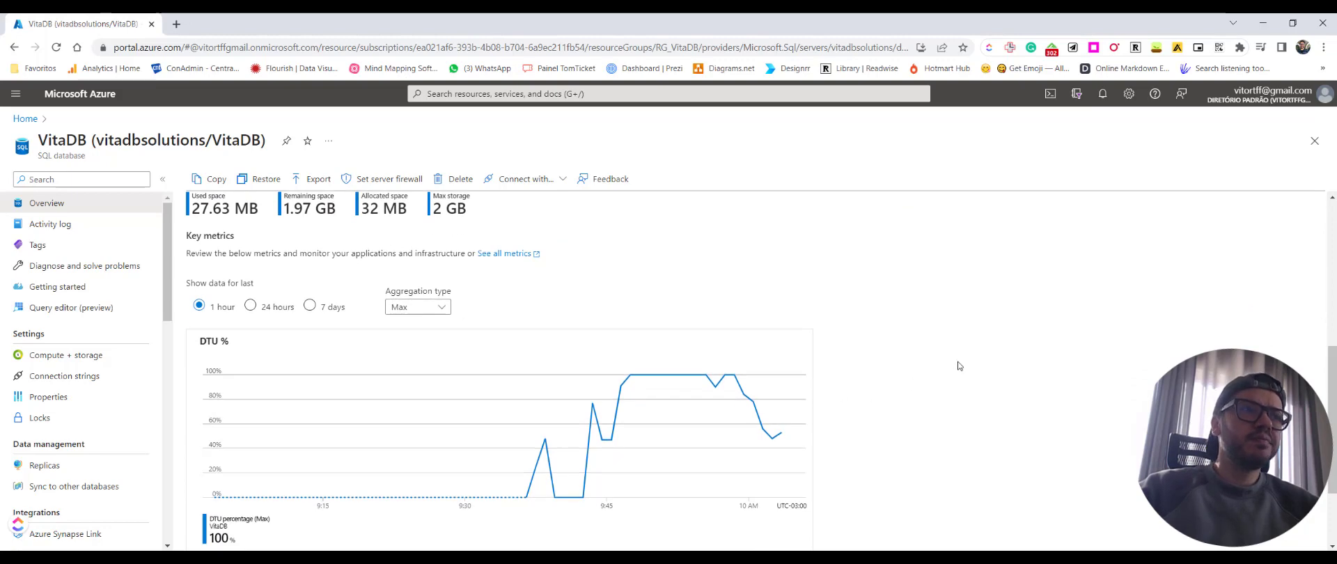
scroll(958, 366, down, 1)
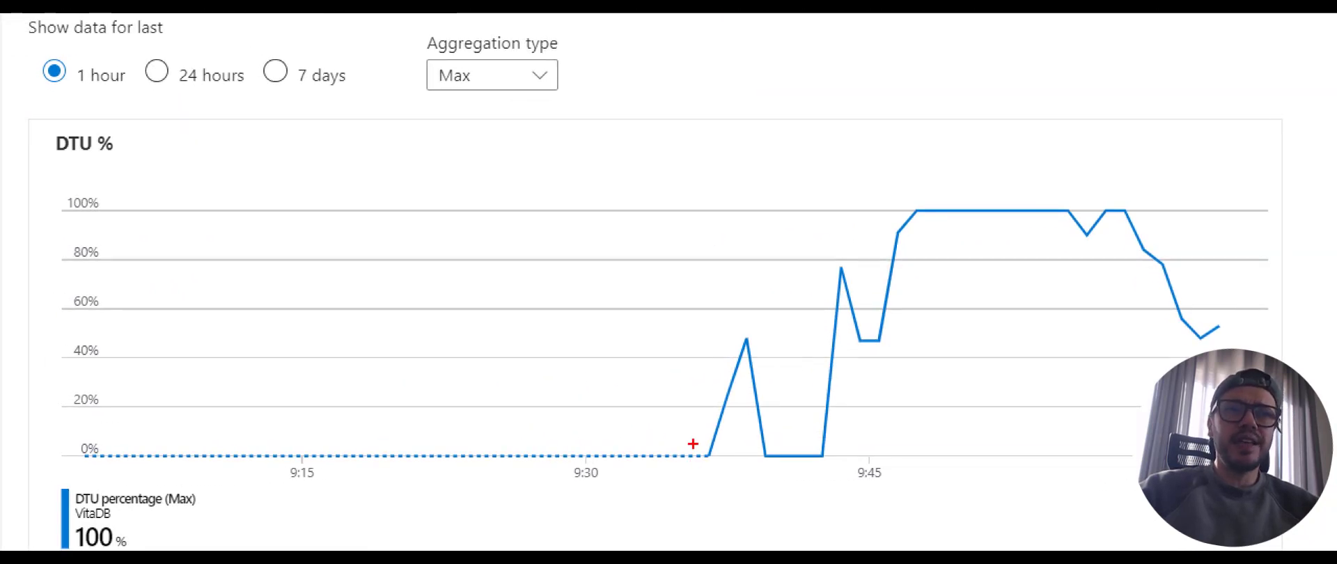
drag(705, 439, 708, 470)
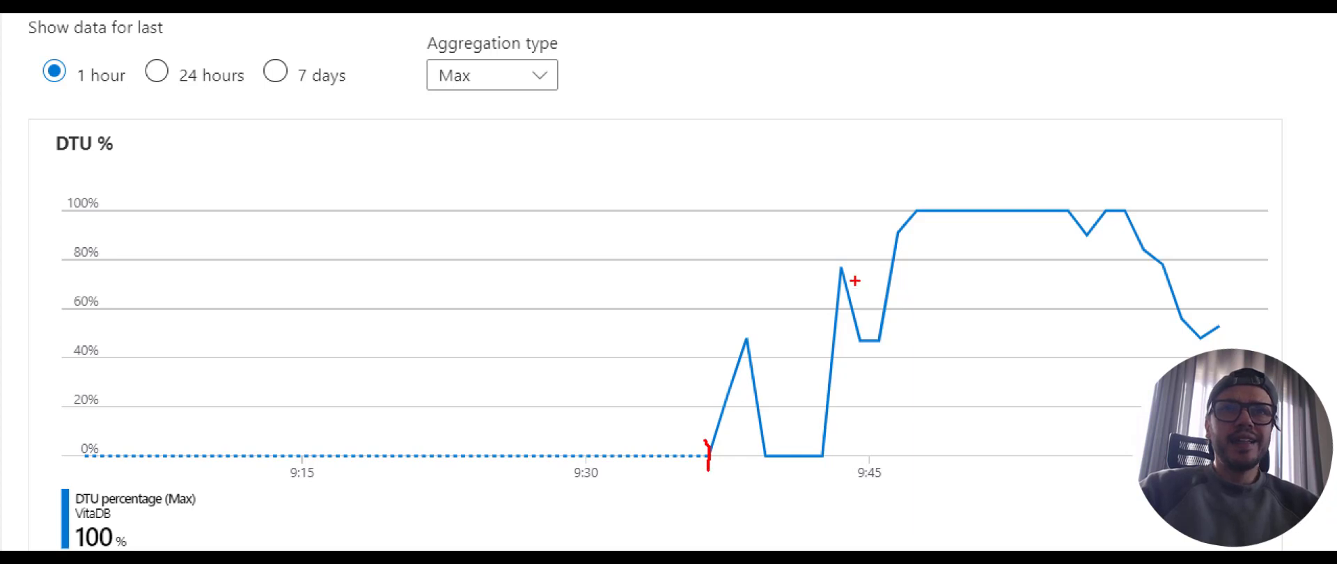
mouse_move(675, 159)
mouse_down()
mouse_move(869, 463)
mouse_move(1308, 483)
mouse_up()
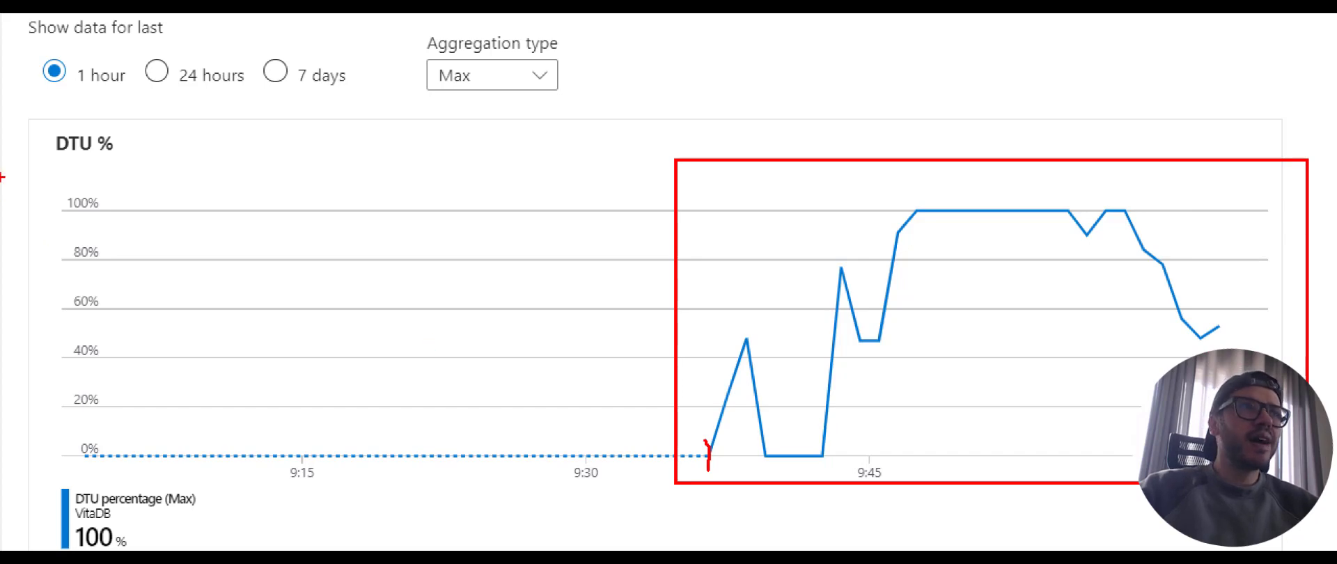
mouse_move(57, 186)
mouse_down()
mouse_move(522, 225)
mouse_move(1297, 236)
mouse_move(1270, 235)
mouse_up()
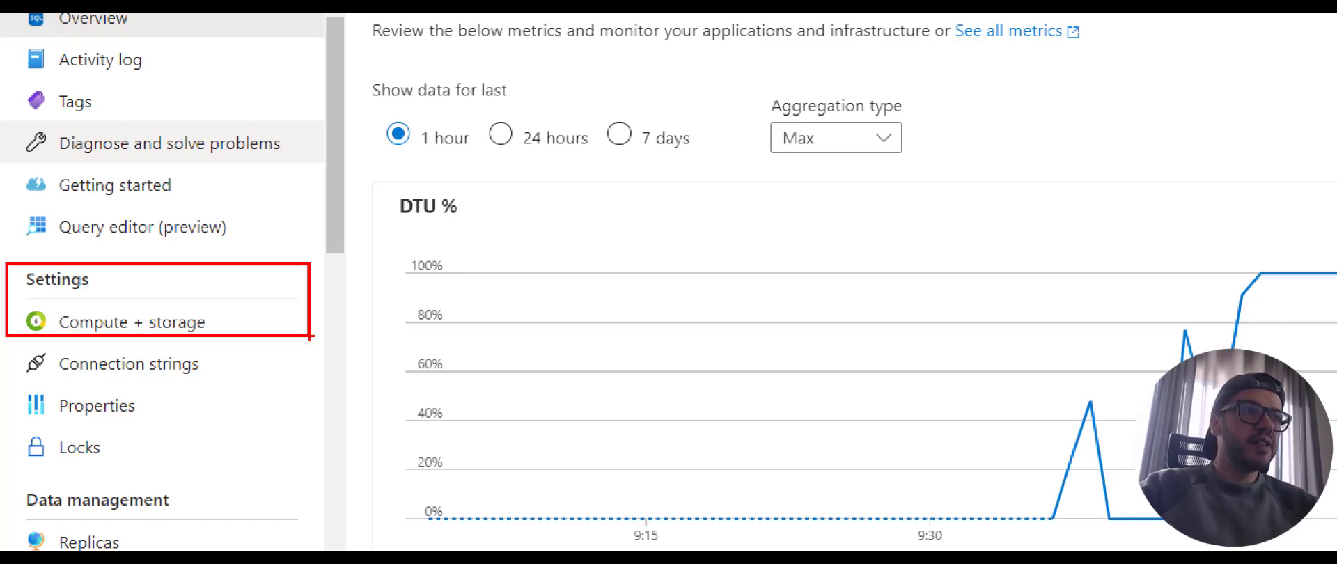
Open VitaDB's Compute + storage settings and examine the service tier and DTU configuration.
click(129, 328)
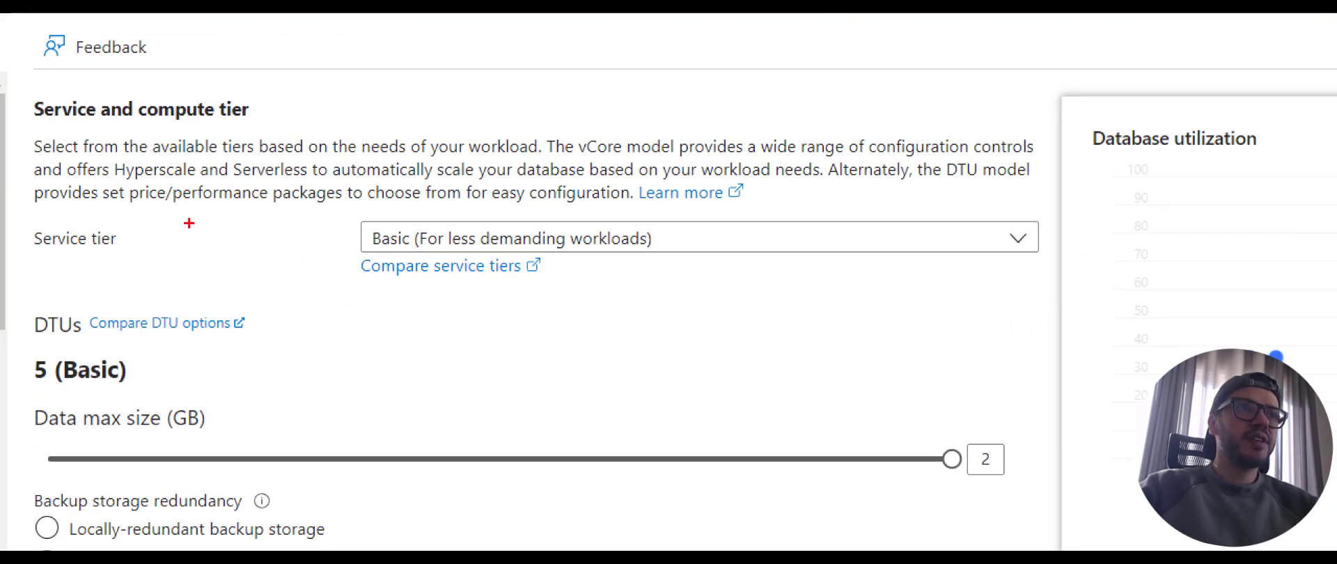
mouse_move(13, 83)
mouse_down()
mouse_move(508, 206)
mouse_move(1057, 306)
mouse_up()
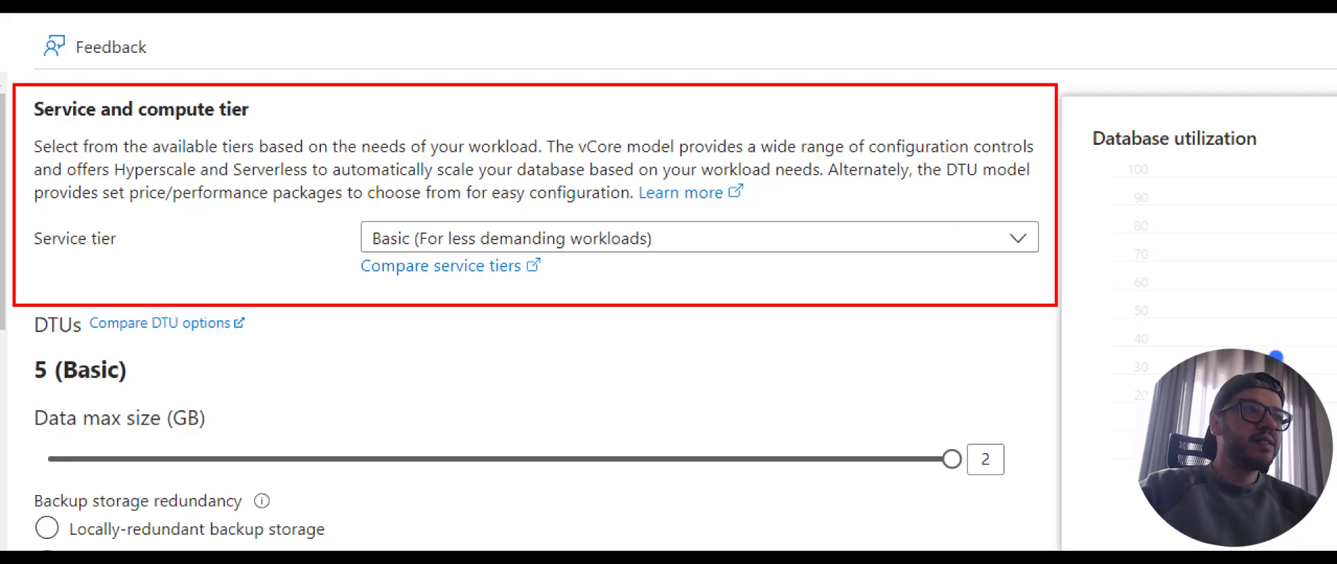
mouse_move(31, 352)
mouse_down()
mouse_move(132, 422)
mouse_move(259, 439)
mouse_up()
key(Escape)
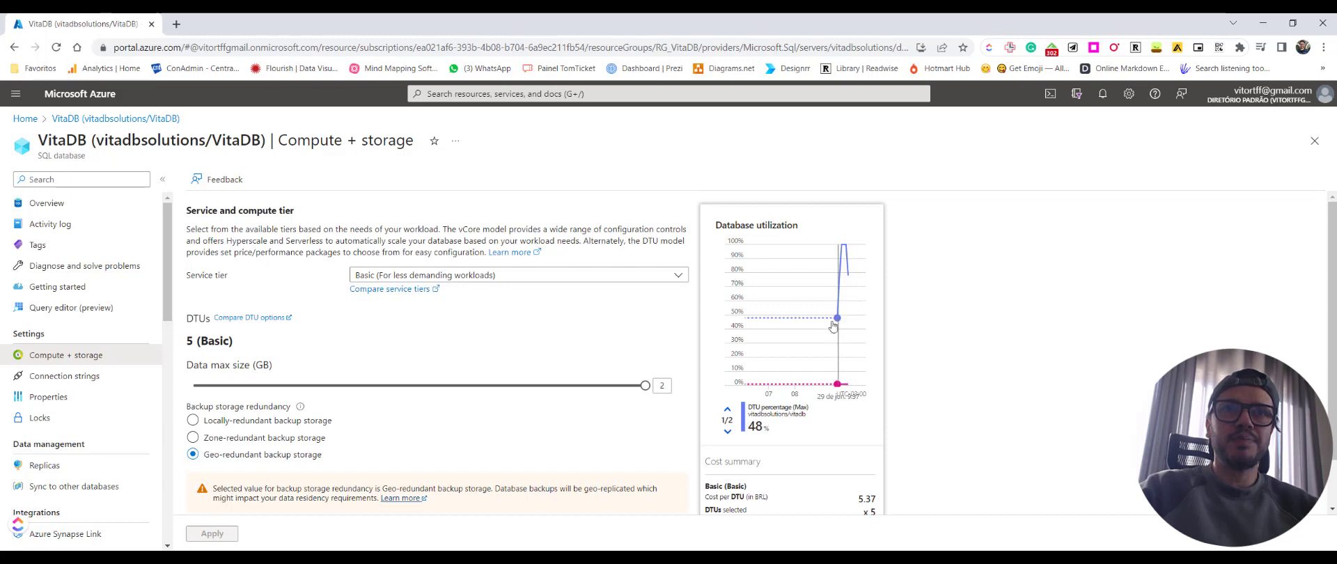
Open the Database utilization chart in Metrics and zoom in on the DTU peak between 09:52 and 09:57.
drag(855, 311, 847, 316)
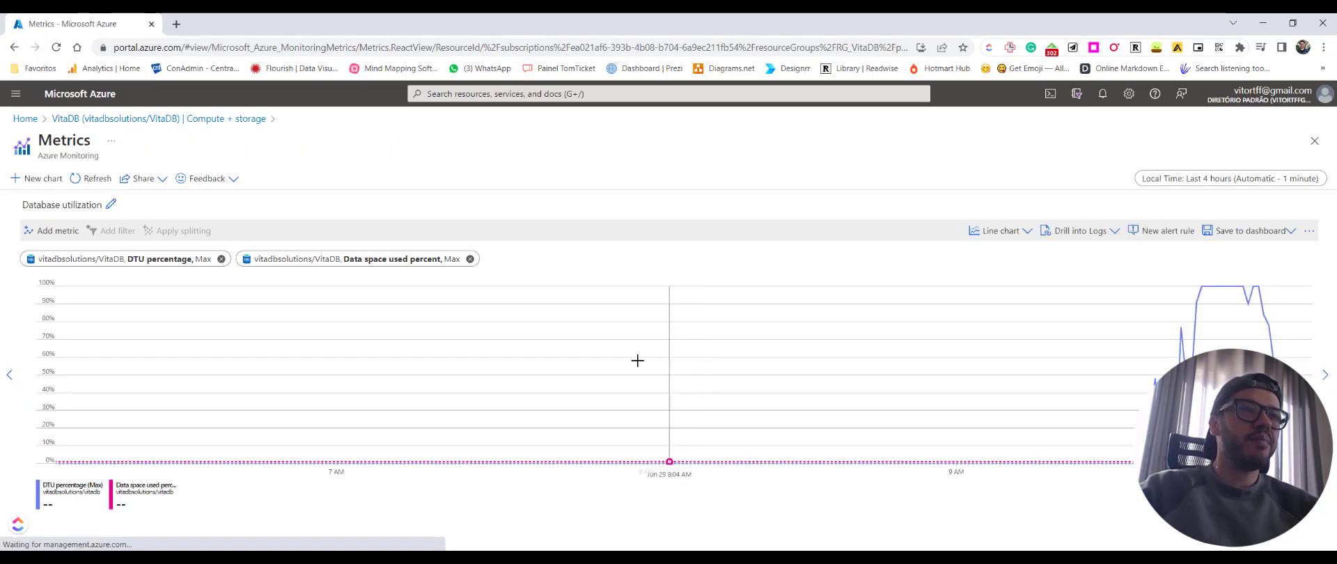
drag(1136, 356, 1307, 367)
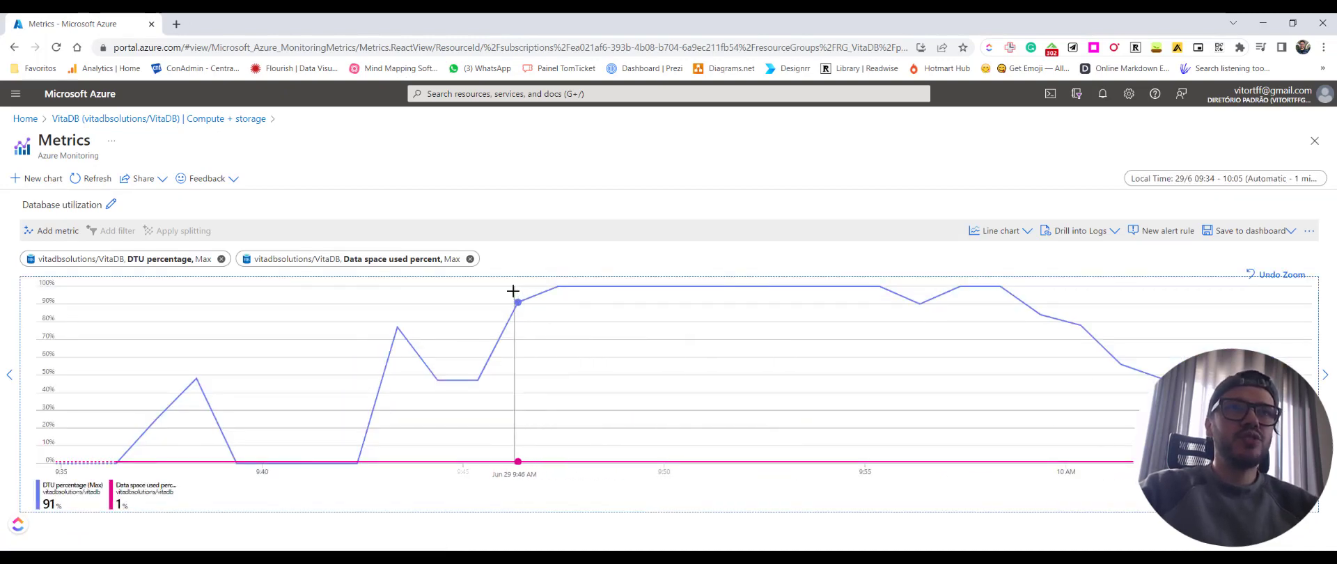
mouse_move(514, 291)
mouse_down()
mouse_move(956, 306)
mouse_move(767, 309)
mouse_up()
mouse_move(556, 311)
mouse_down()
mouse_move(566, 341)
mouse_move(451, 301)
mouse_up()
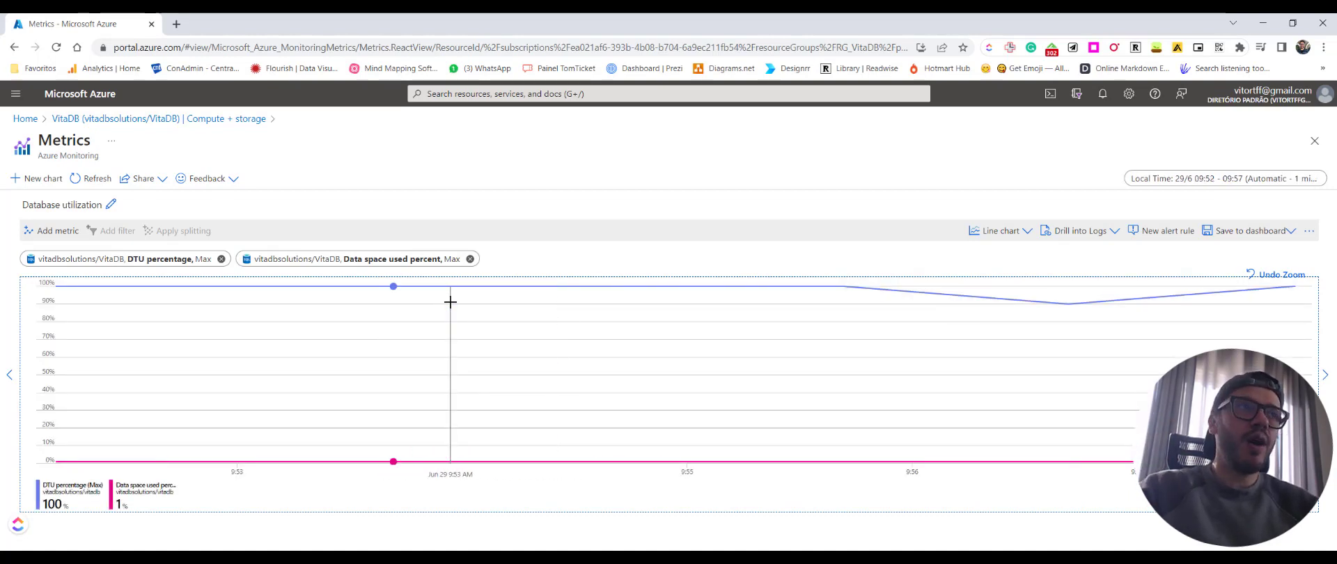
Close the Metrics chart and reopen VitaDB's Compute + storage settings from the portal home.
click(1315, 142)
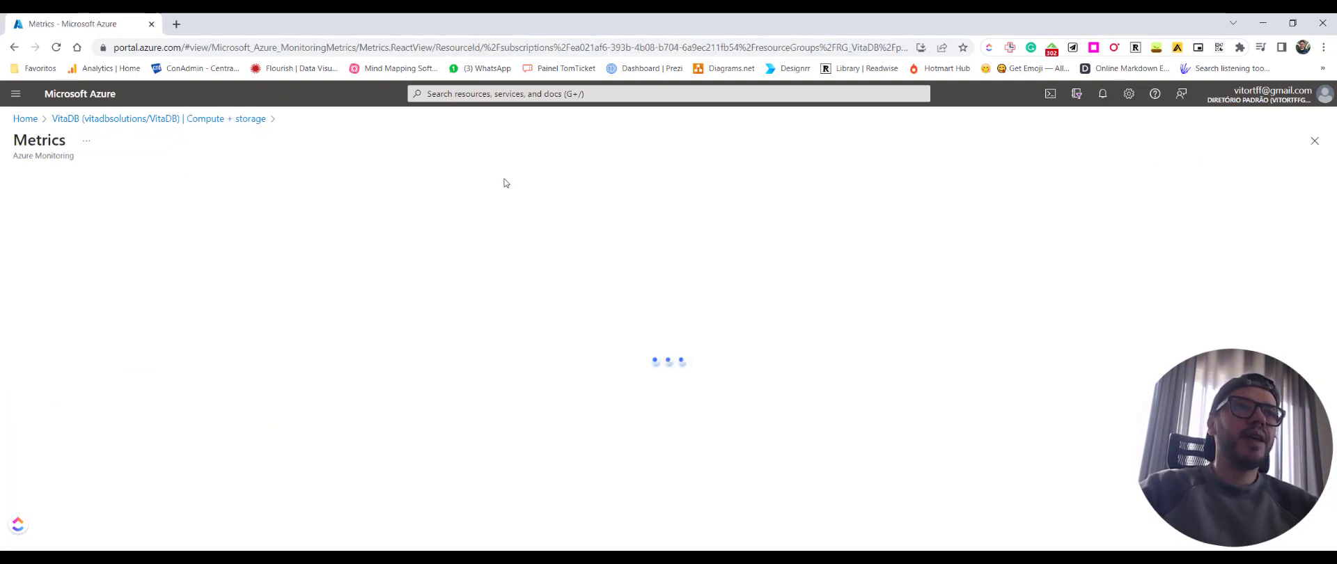
click(143, 178)
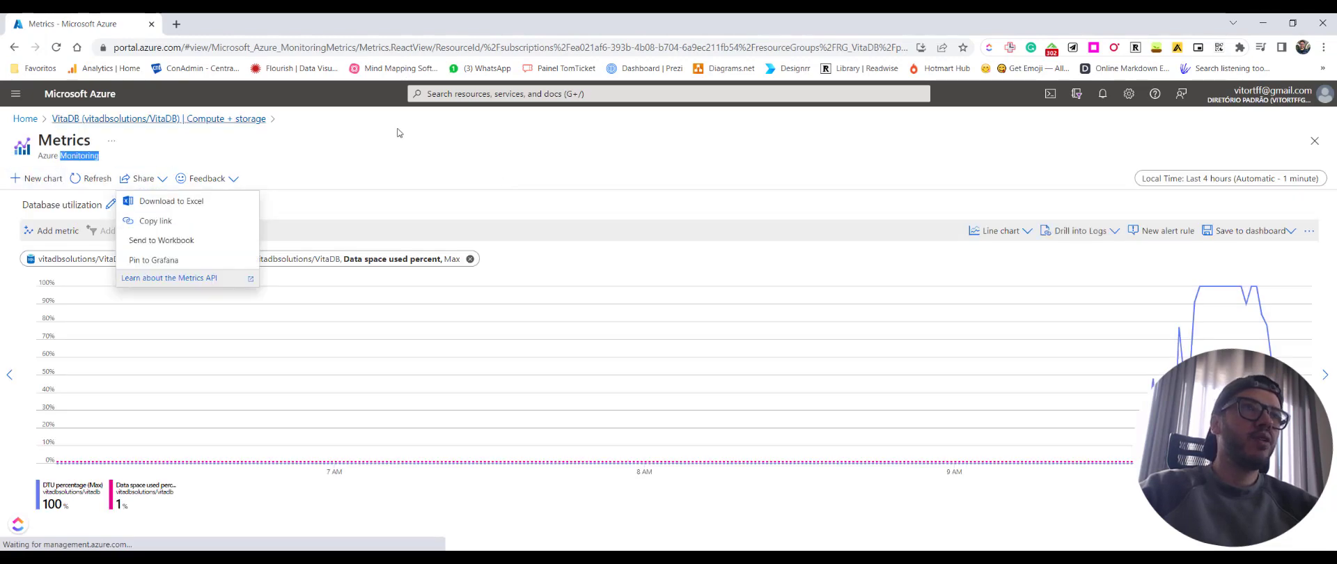
drag(54, 140, 1321, 150)
click(1315, 141)
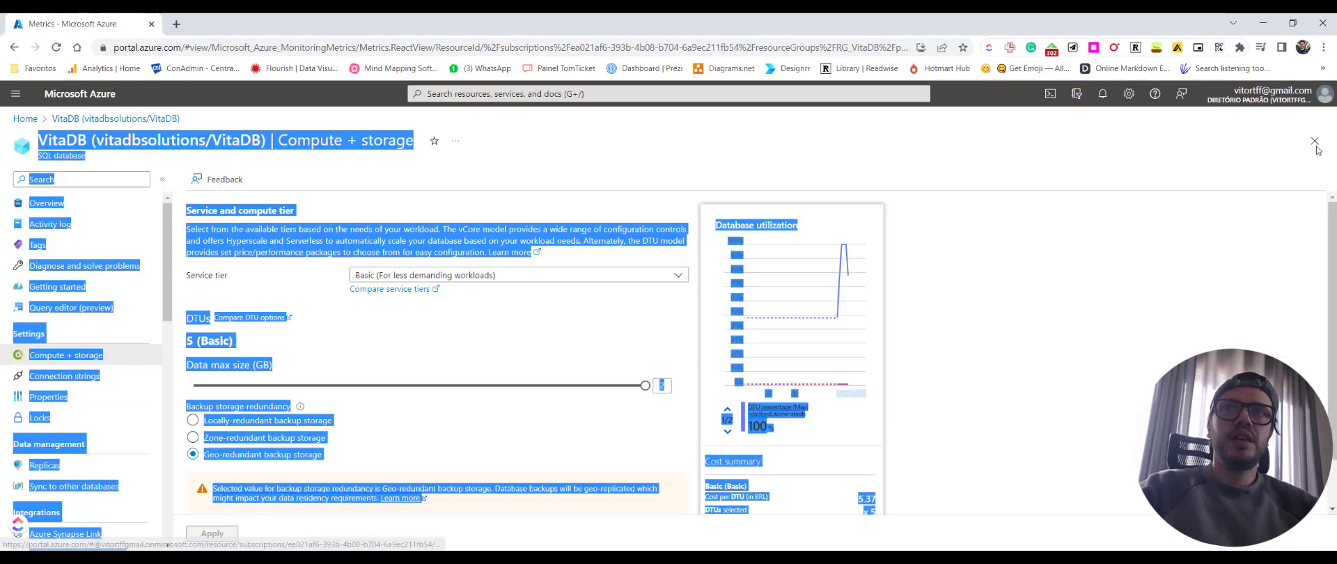
click(1315, 142)
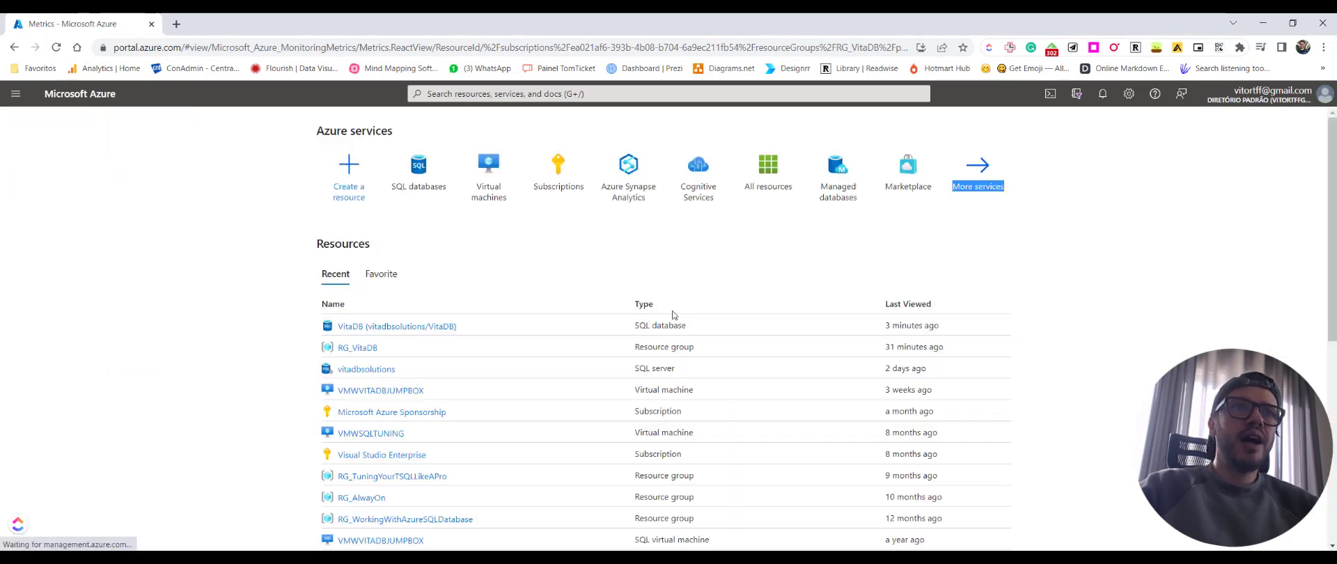
click(368, 328)
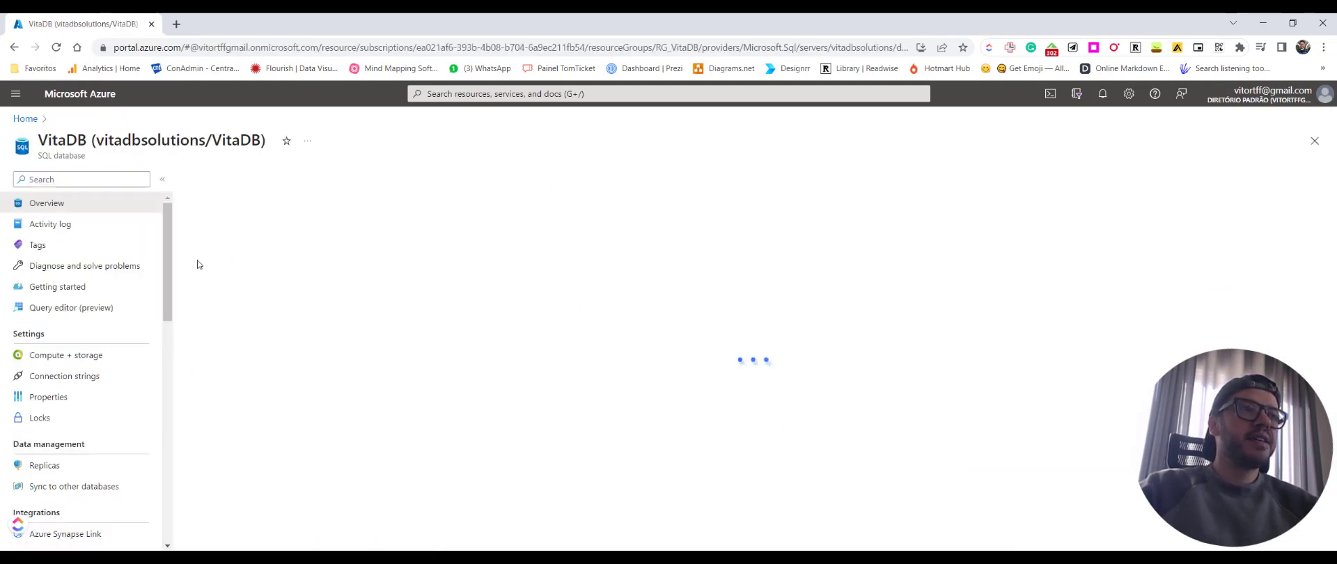
drag(196, 268, 266, 412)
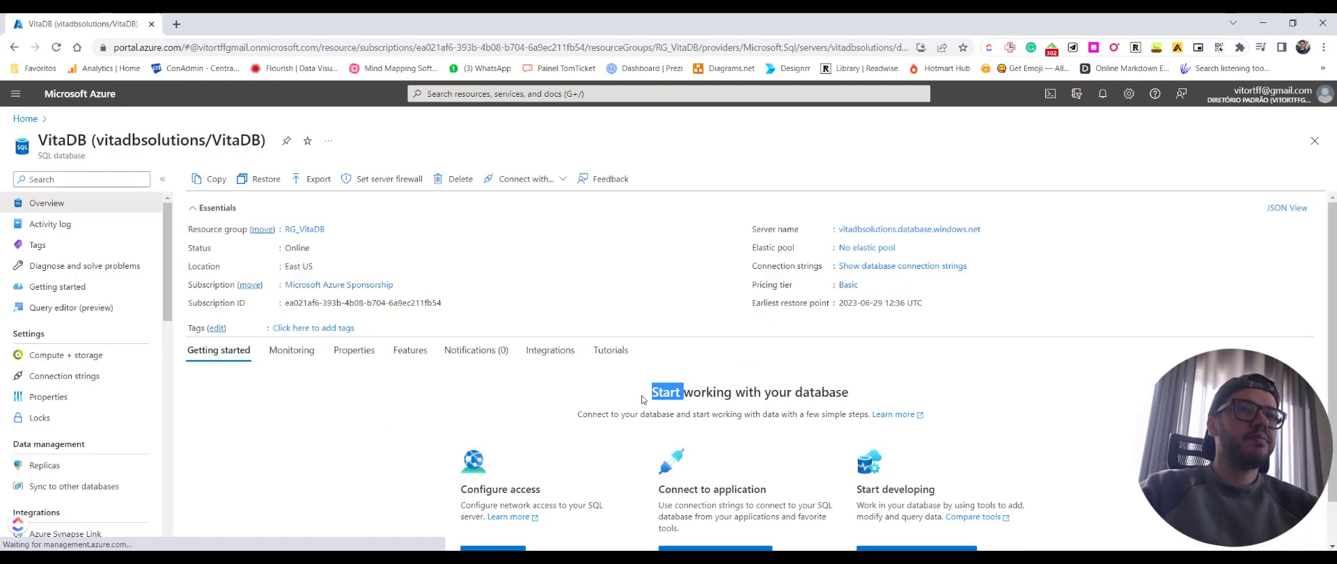
click(65, 357)
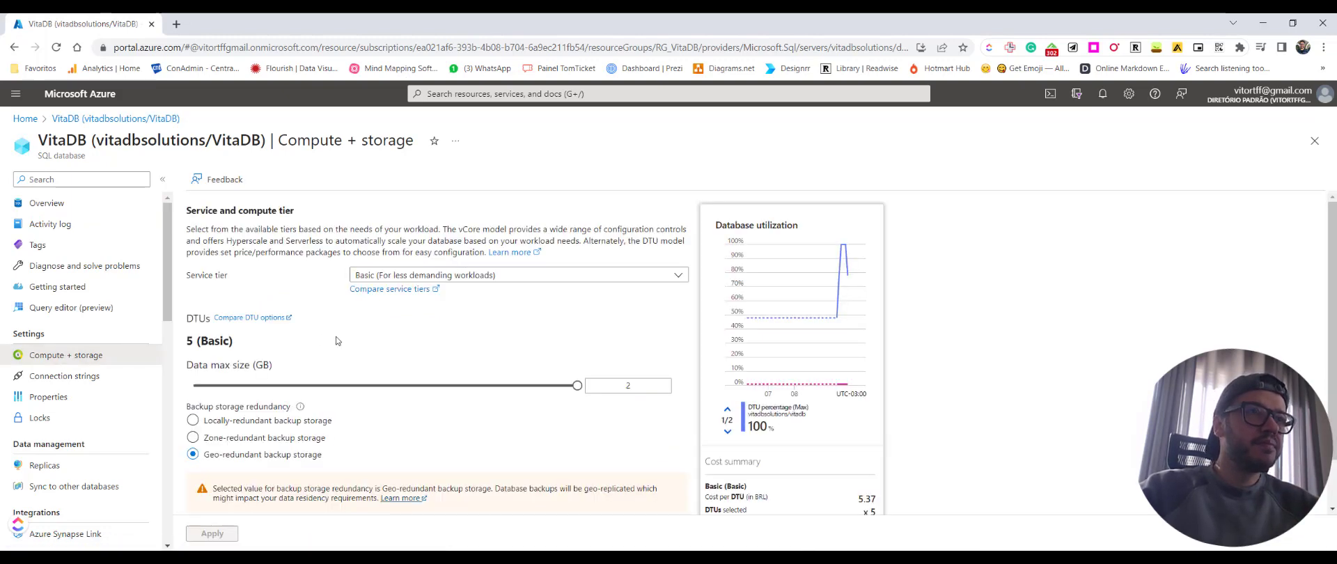
Switch the service tier to Standard (Budget friendly) and check the estimated monthly cost.
click(551, 274)
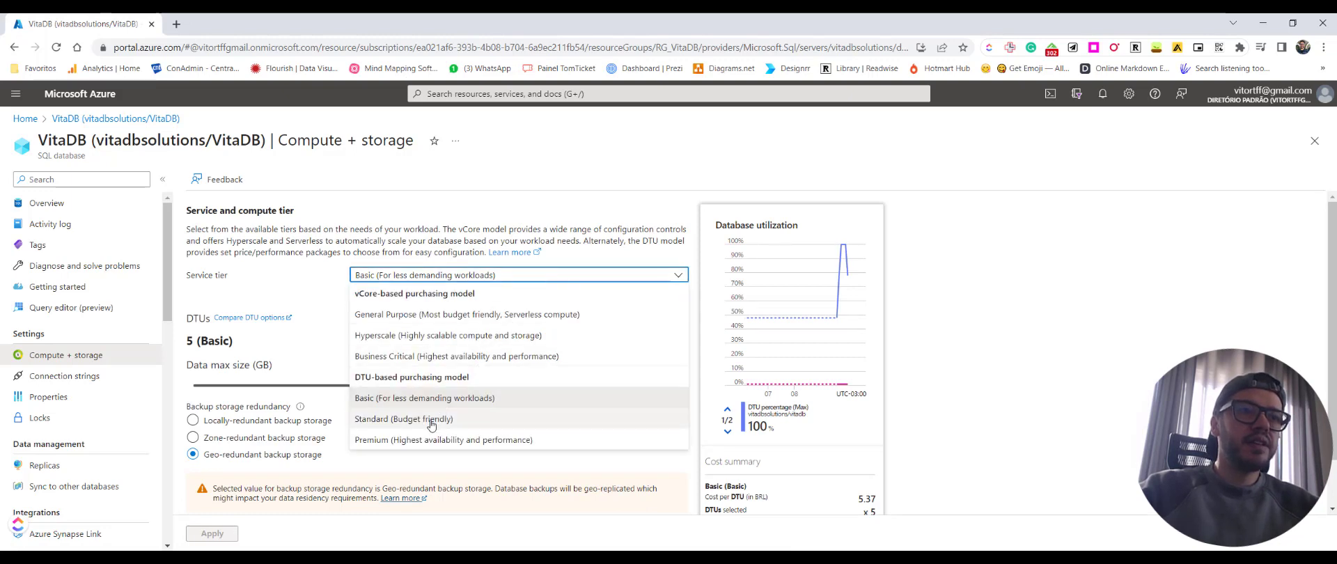
key(Escape)
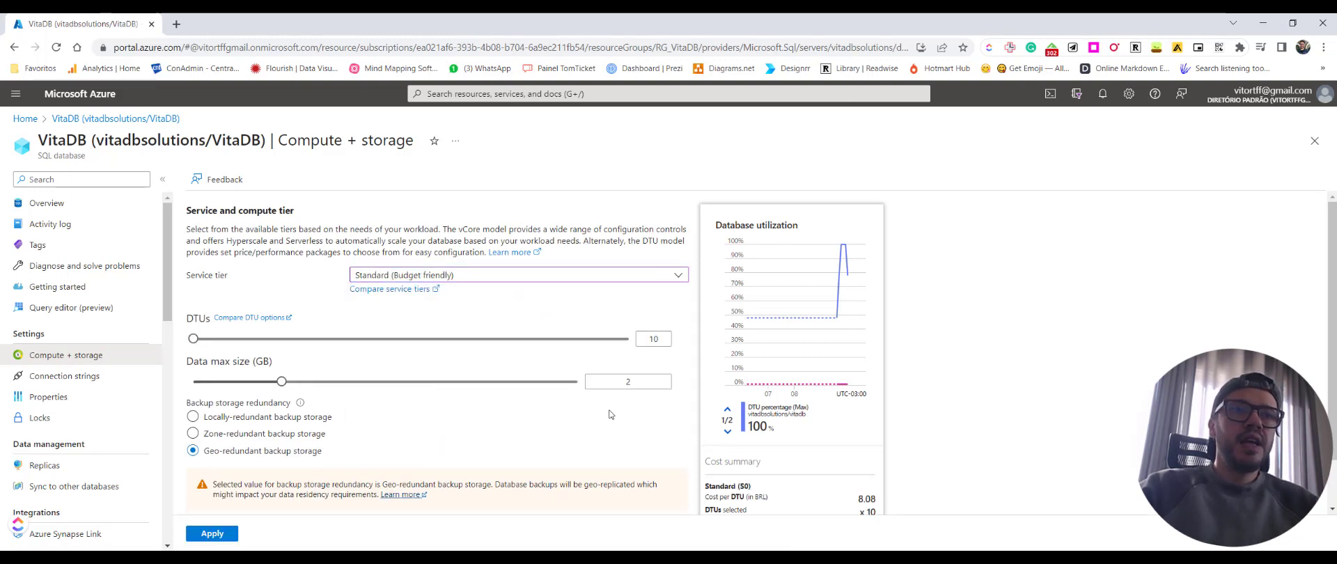
scroll(610, 415, down, 1)
drag(606, 453, 565, 446)
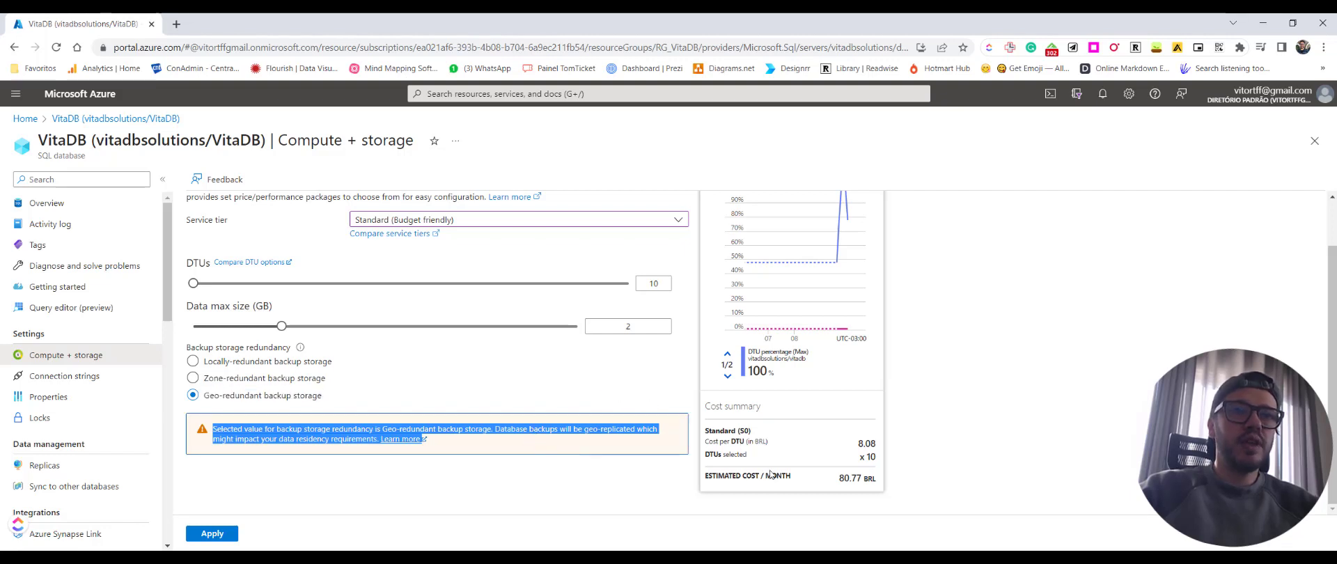
drag(708, 476, 793, 477)
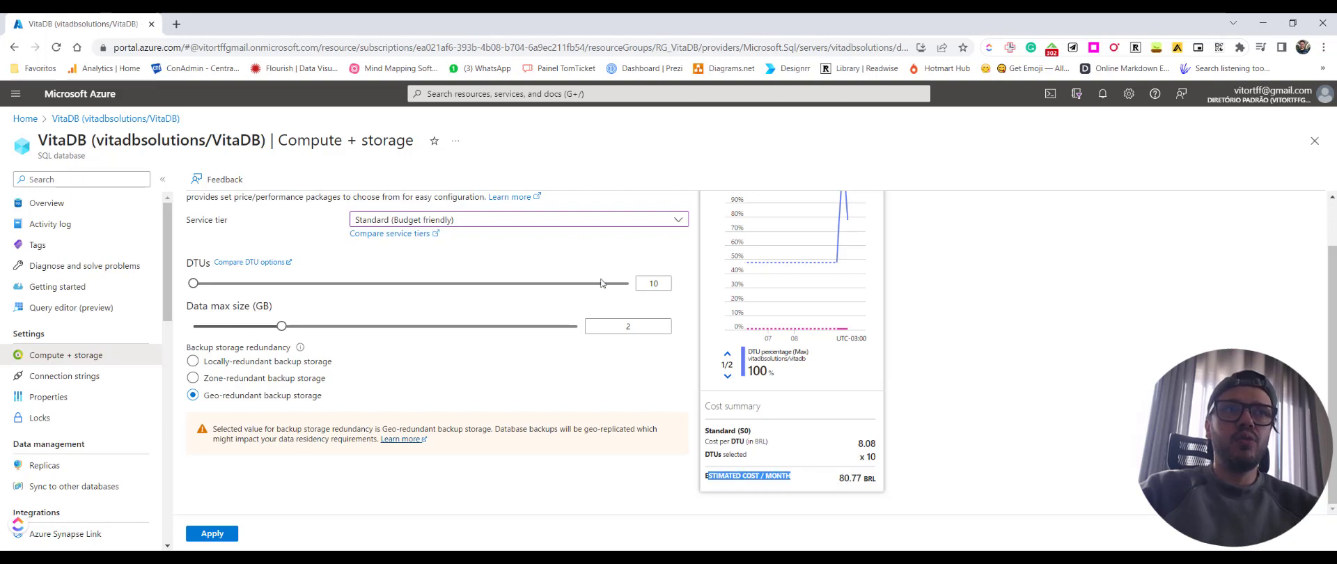
Switch the service tier back to Basic (For less demanding workloads) to compare its estimated monthly cost.
click(520, 221)
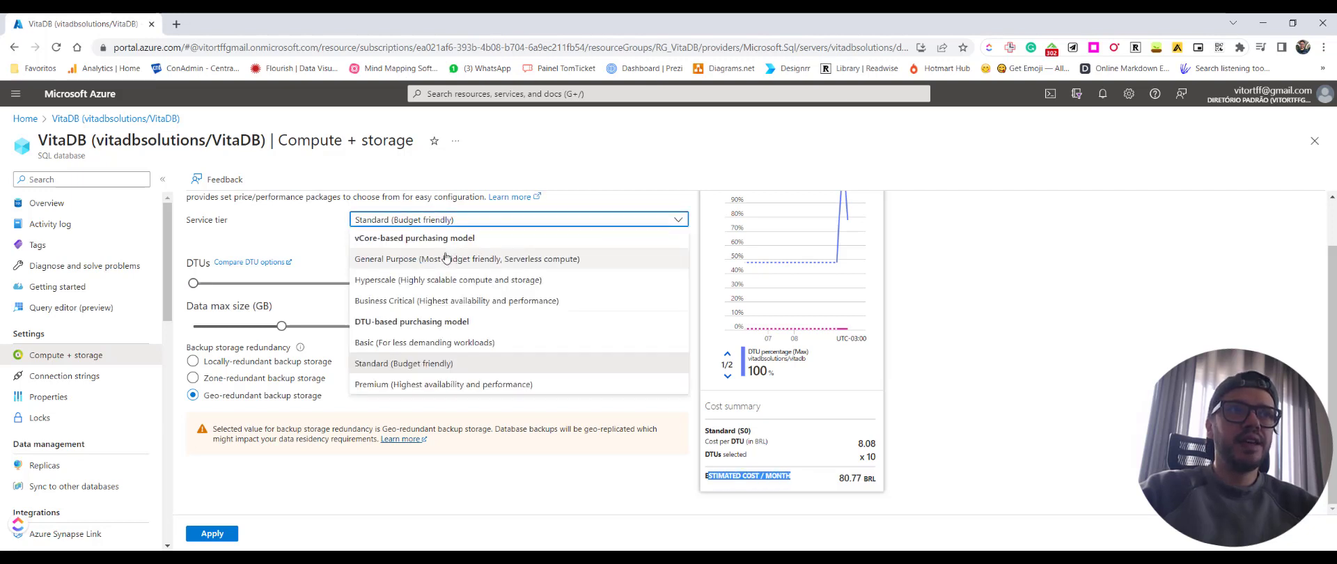
click(394, 346)
click(845, 474)
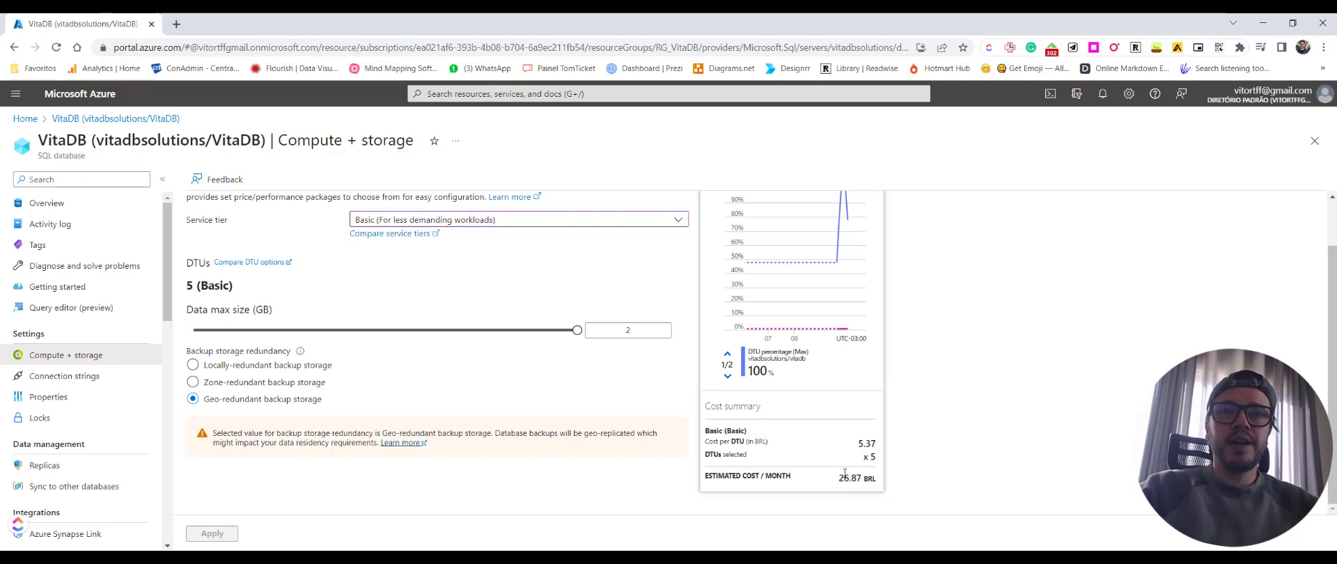
drag(841, 479, 894, 484)
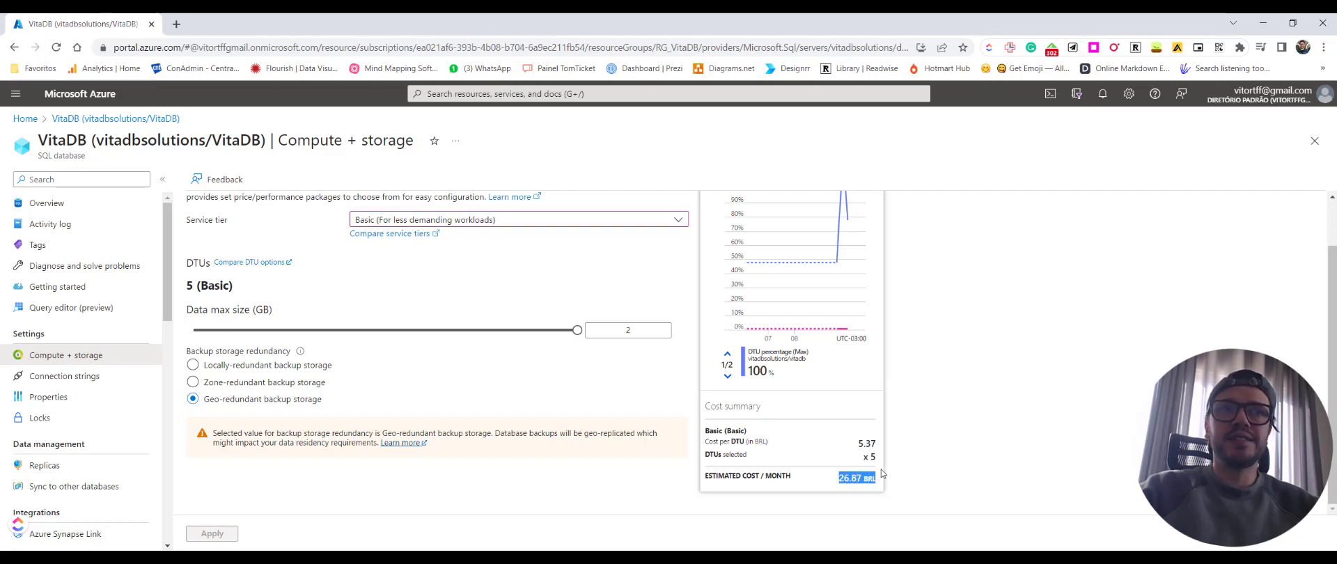
Set VitaDB's service tier to Standard (Budget friendly) under the DTU-based purchasing model.
click(498, 220)
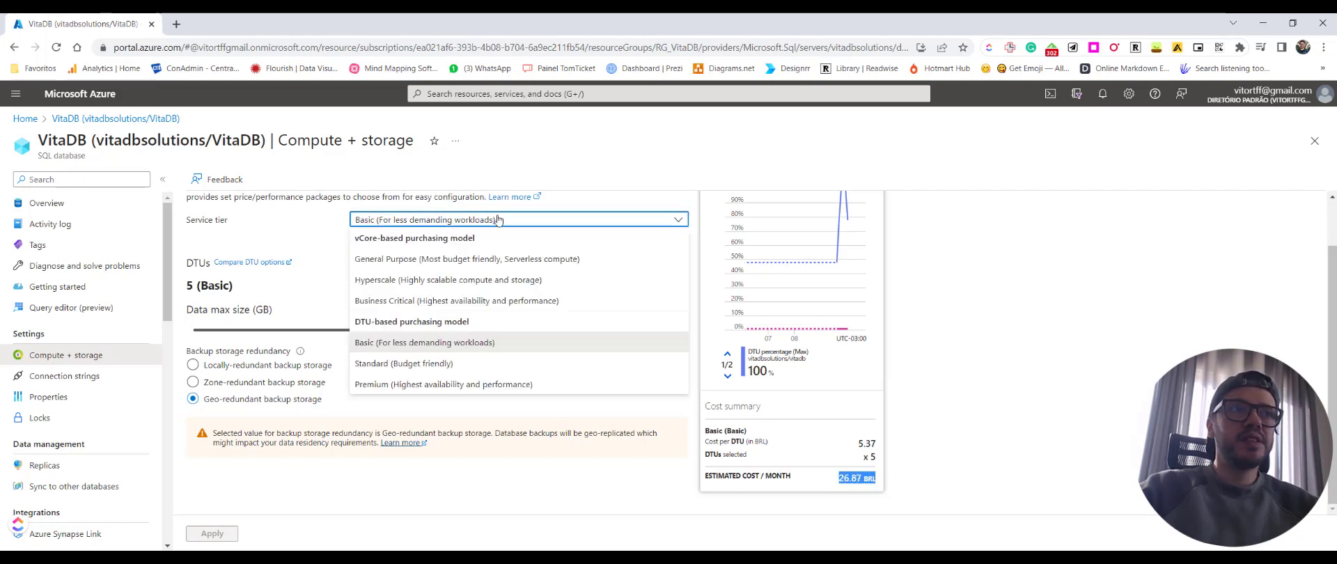
click(411, 367)
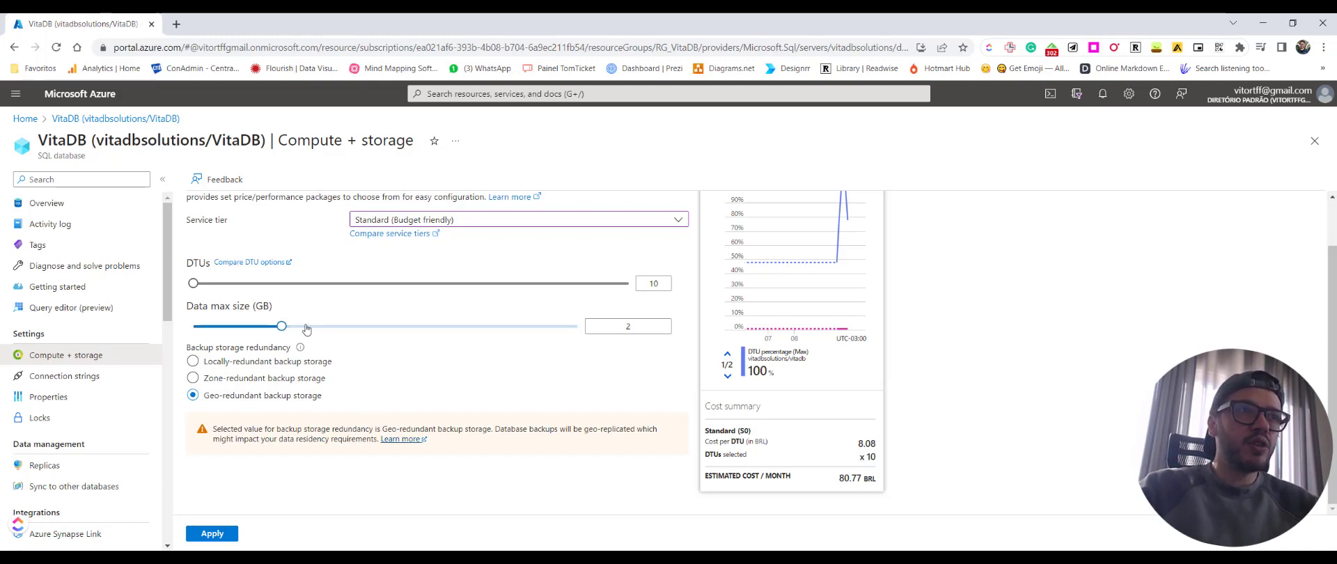
scroll(611, 418, up, 1)
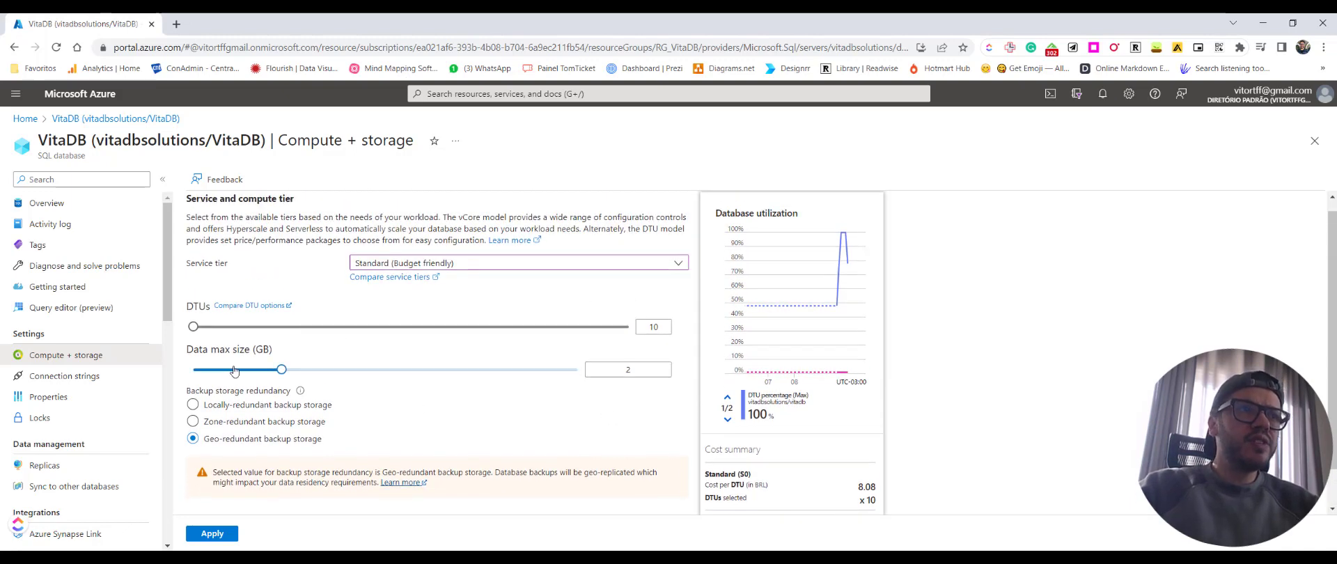
mouse_move(197, 334)
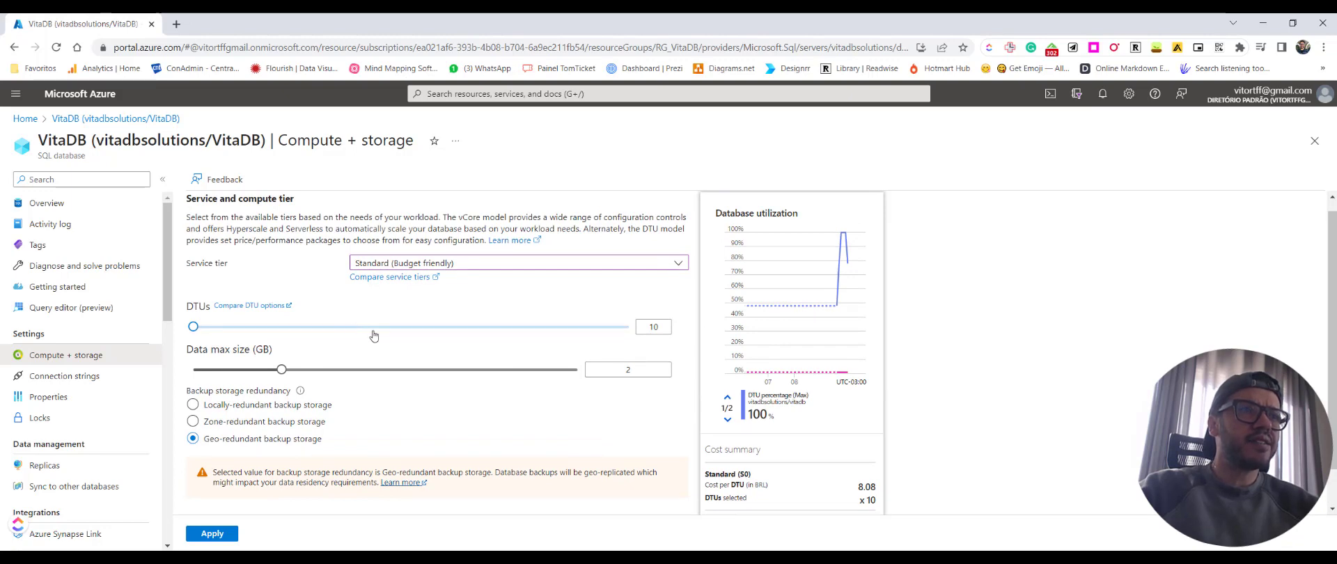
Apply the Standard service tier to VitaDB and check the scaling operation's progress in the notifications.
click(212, 533)
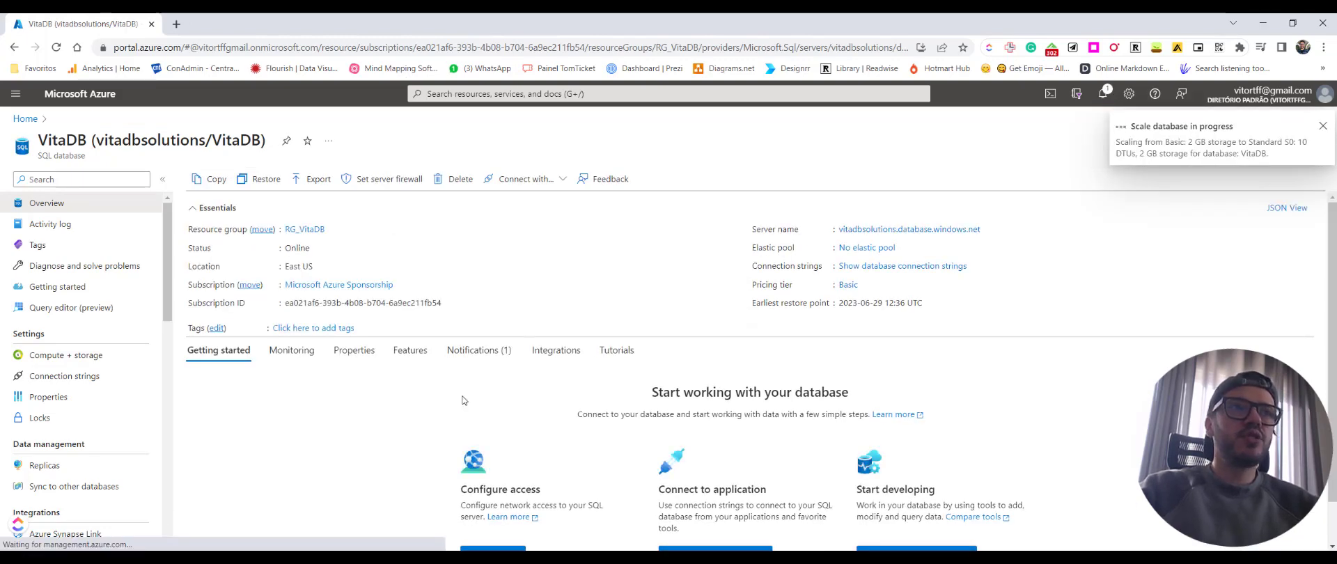
click(1103, 93)
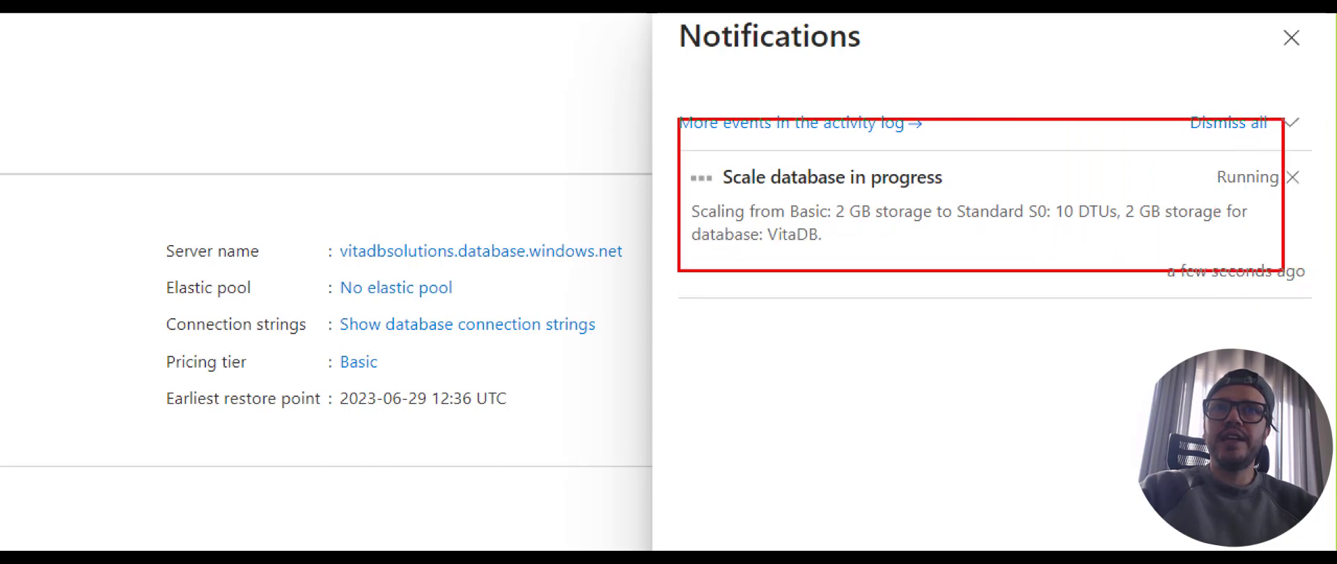
mouse_move(952, 196)
mouse_down()
mouse_move(1024, 225)
mouse_move(987, 186)
mouse_move(934, 199)
mouse_up()
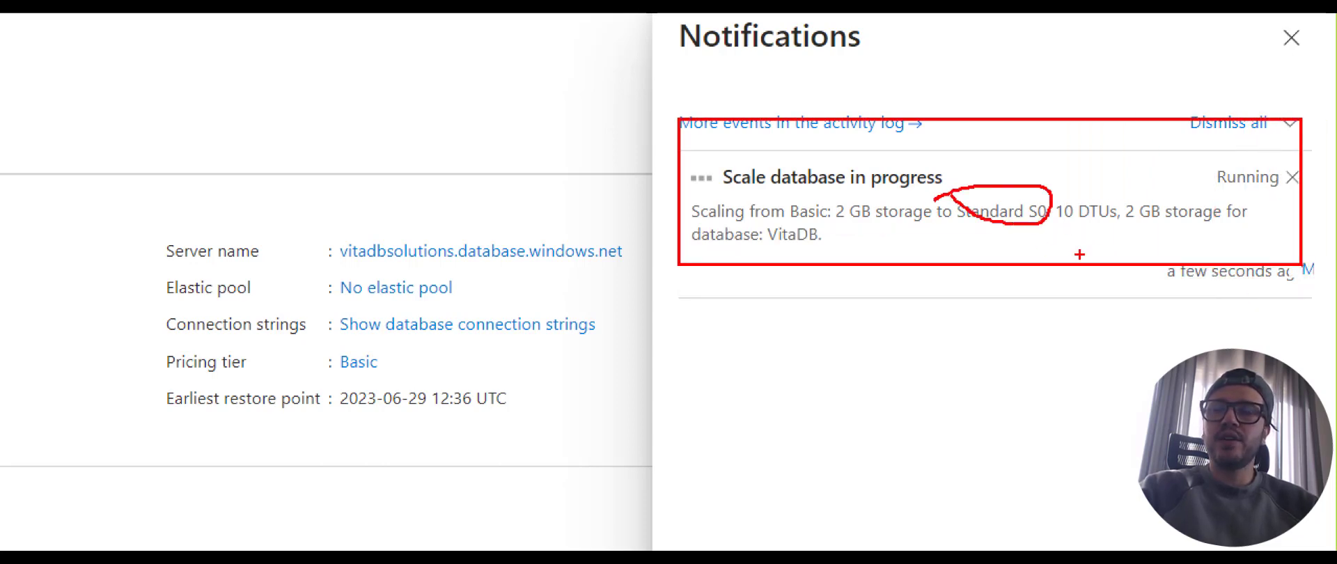
key(Escape)
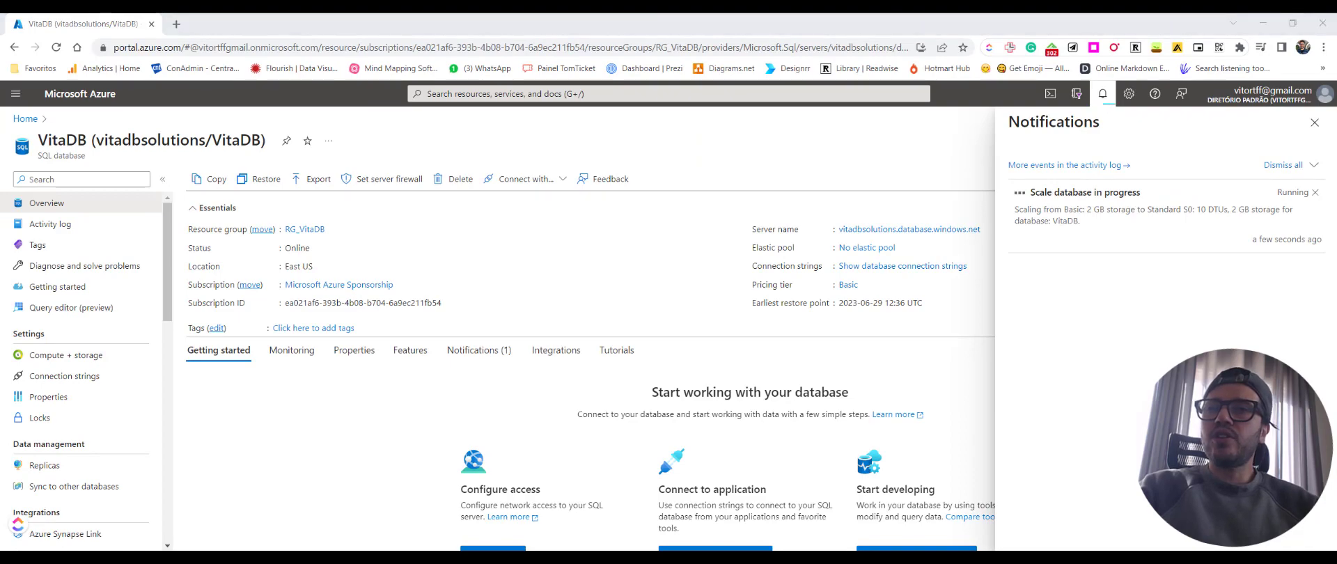
Switch to SQL Server Management Studio and inspect the SSMS 18 process in Task Manager.
key(alt+Tab)
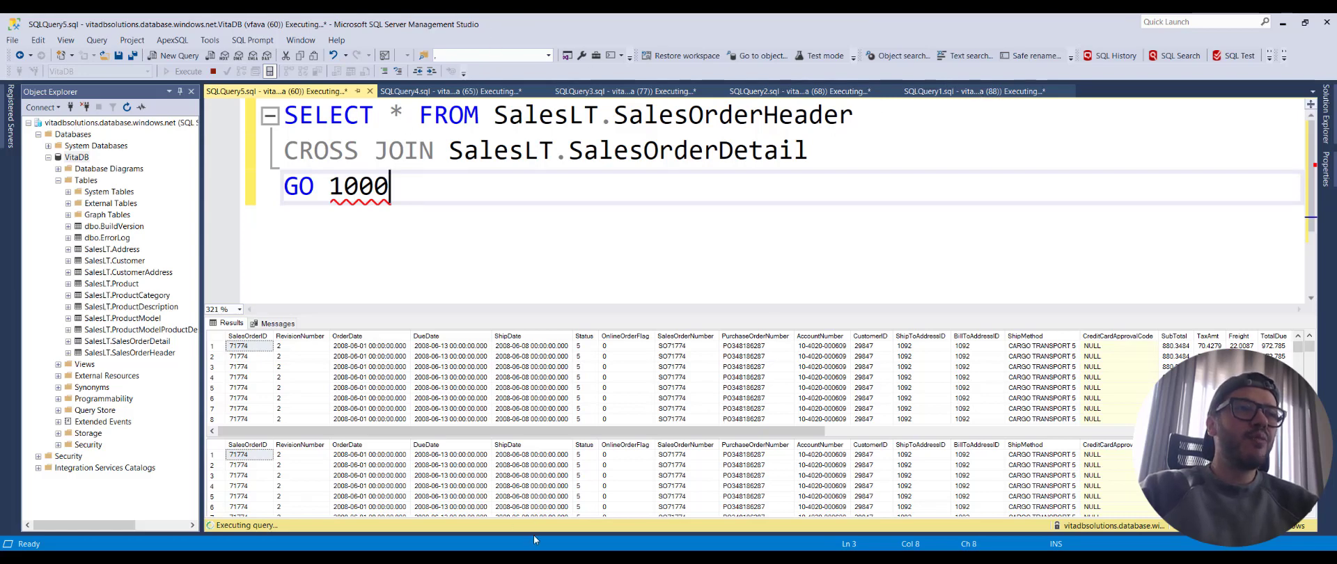
right_click(470, 525)
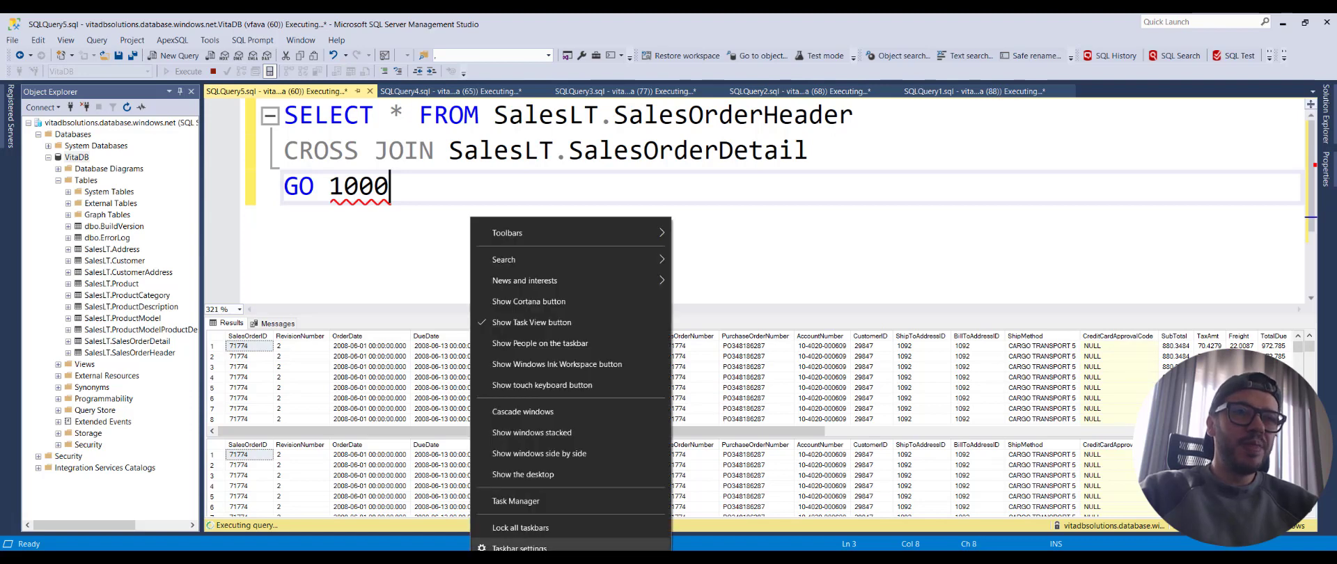
key(Escape)
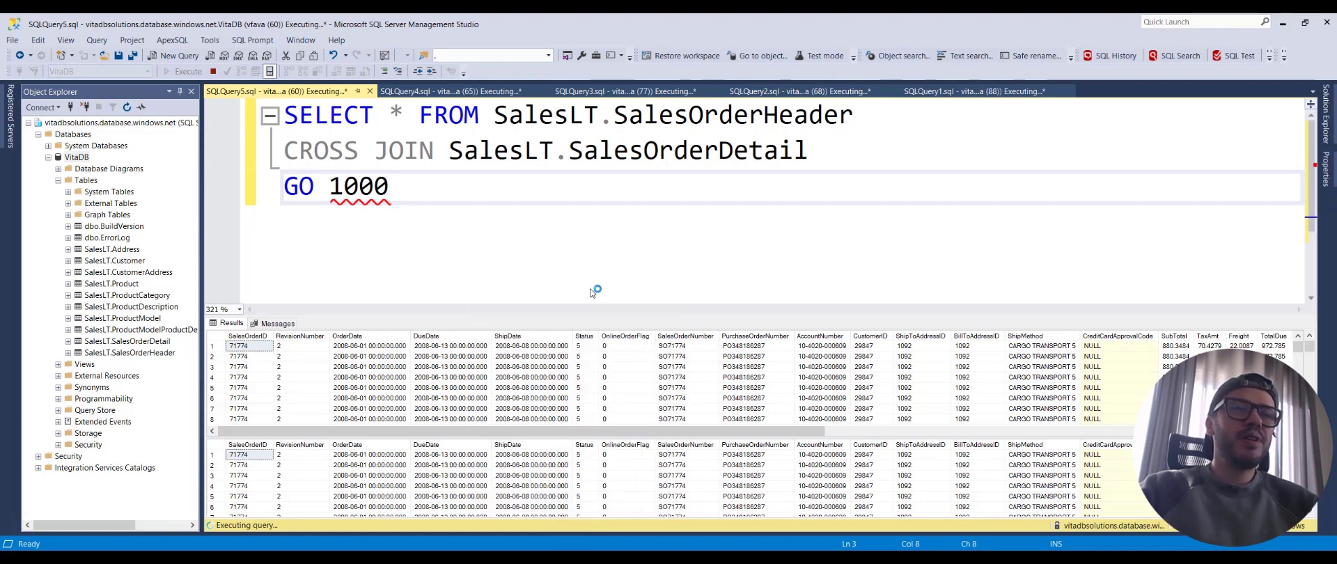
key(ctrl+shift+Escape)
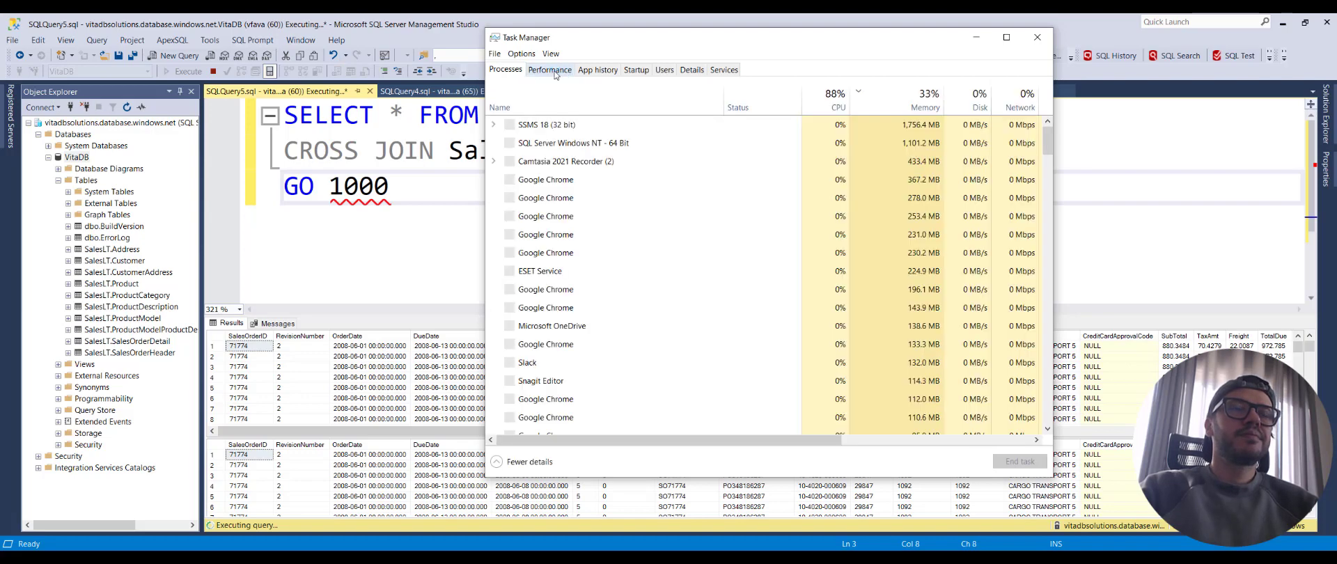
click(494, 126)
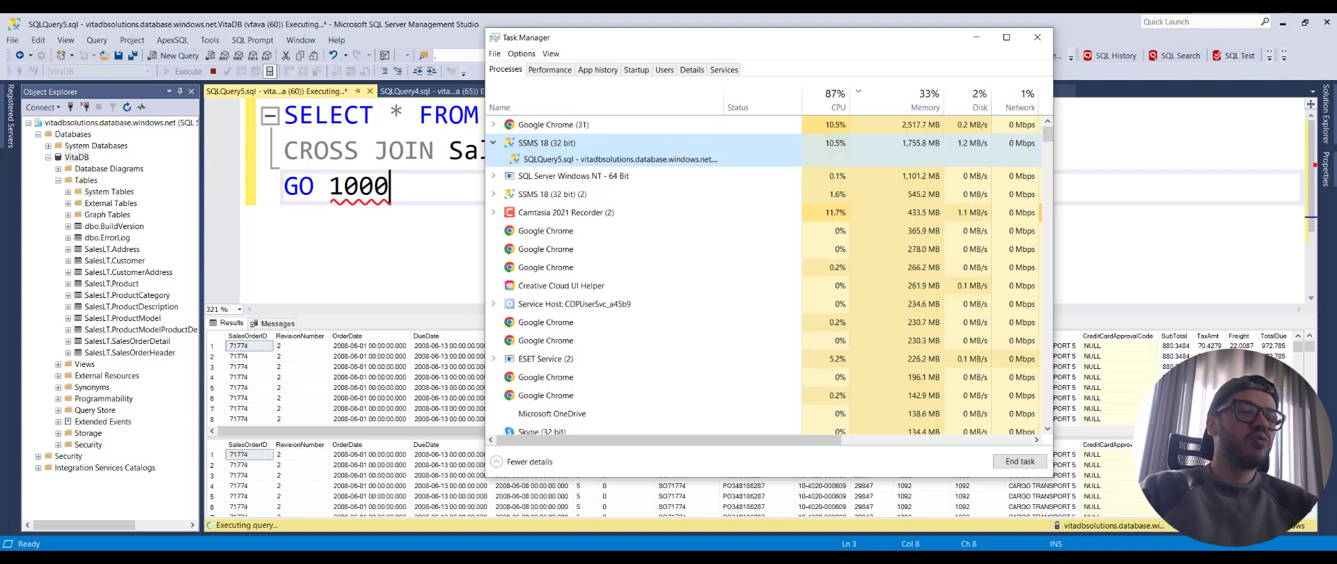
Launch another instance of SQL Server Management Studio and minimize Task Manager.
right_click(65, 554)
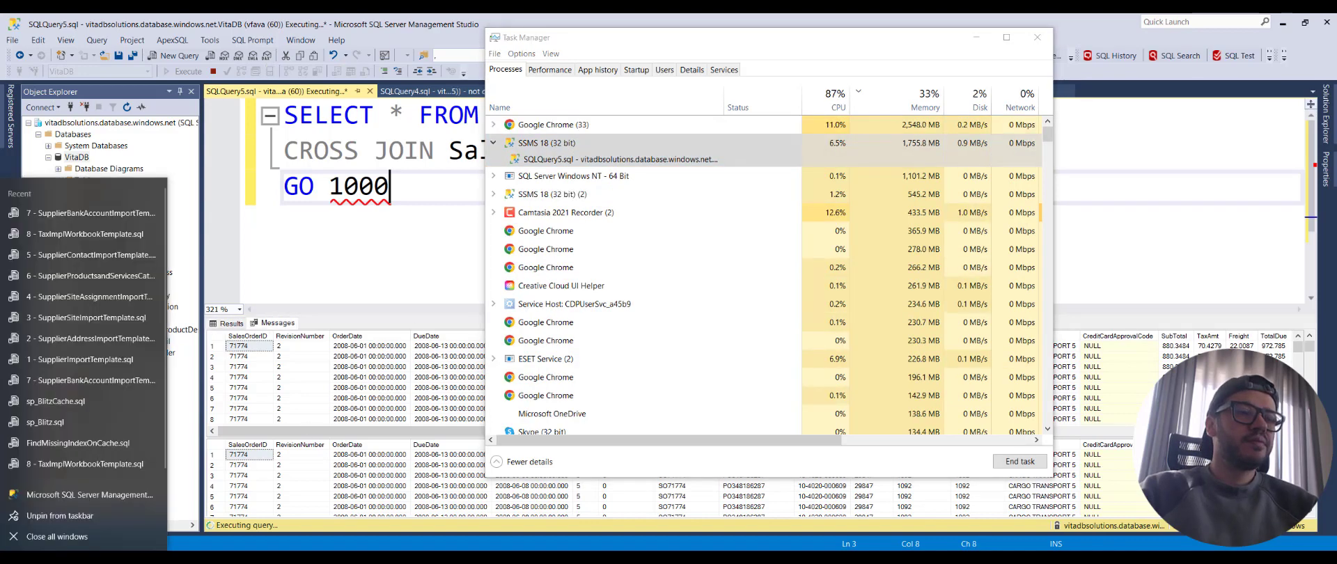
click(60, 495)
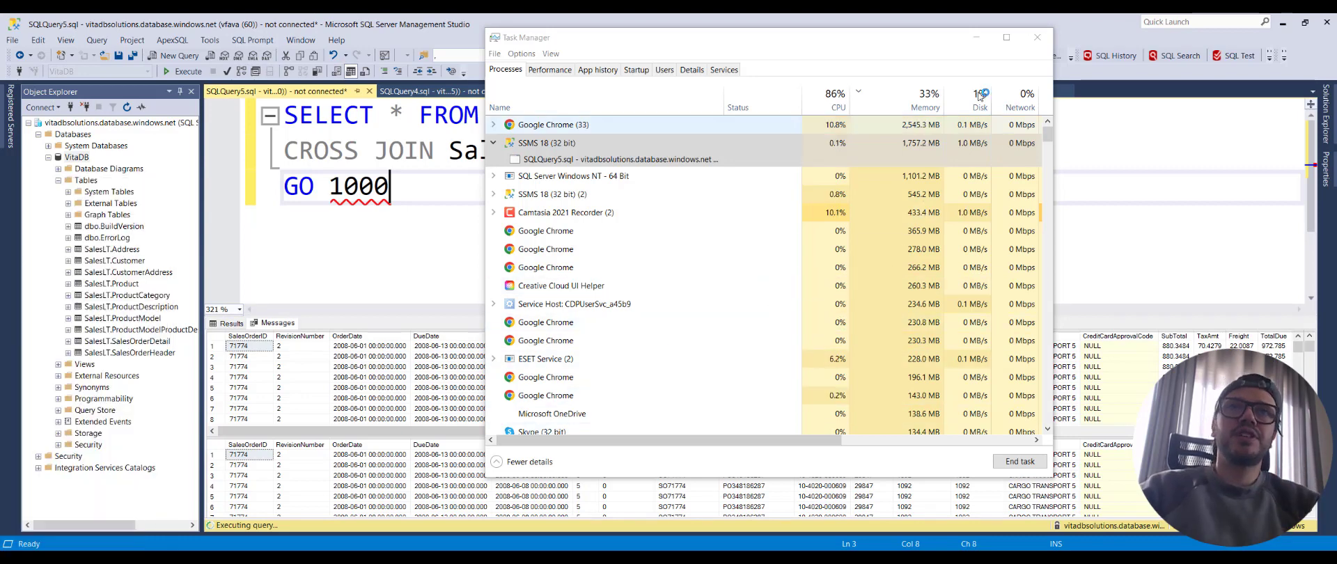
click(976, 41)
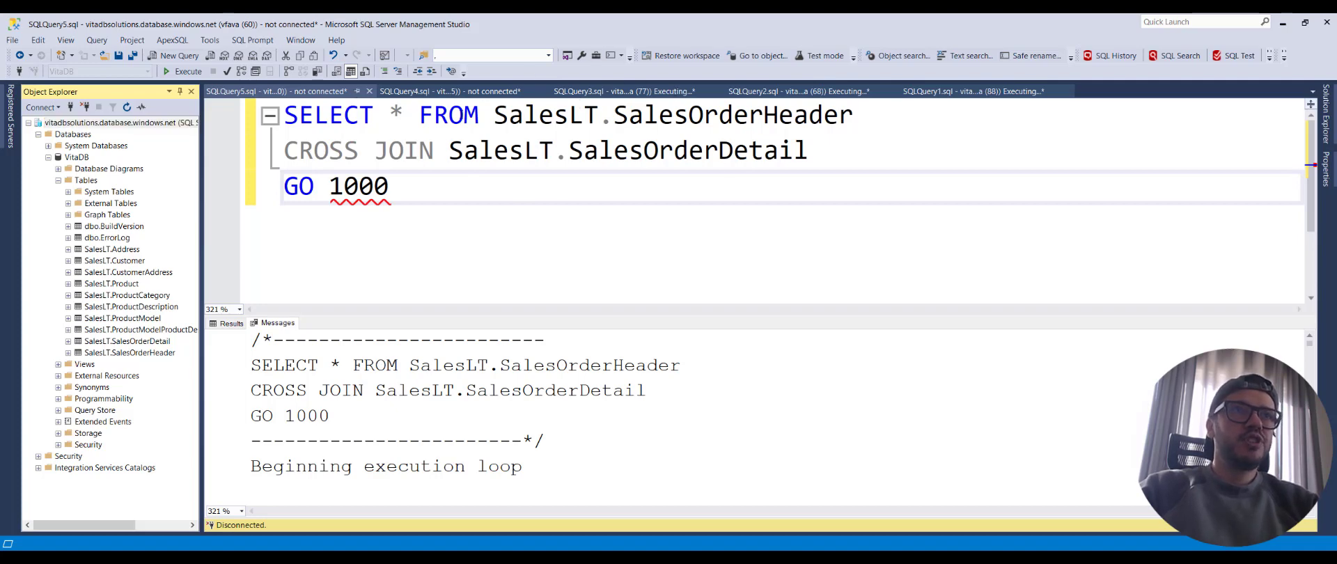
Check the connection status of the running SQLQuery5, SQLQuery2 and SQLQuery1 windows during the scaling operation.
click(293, 91)
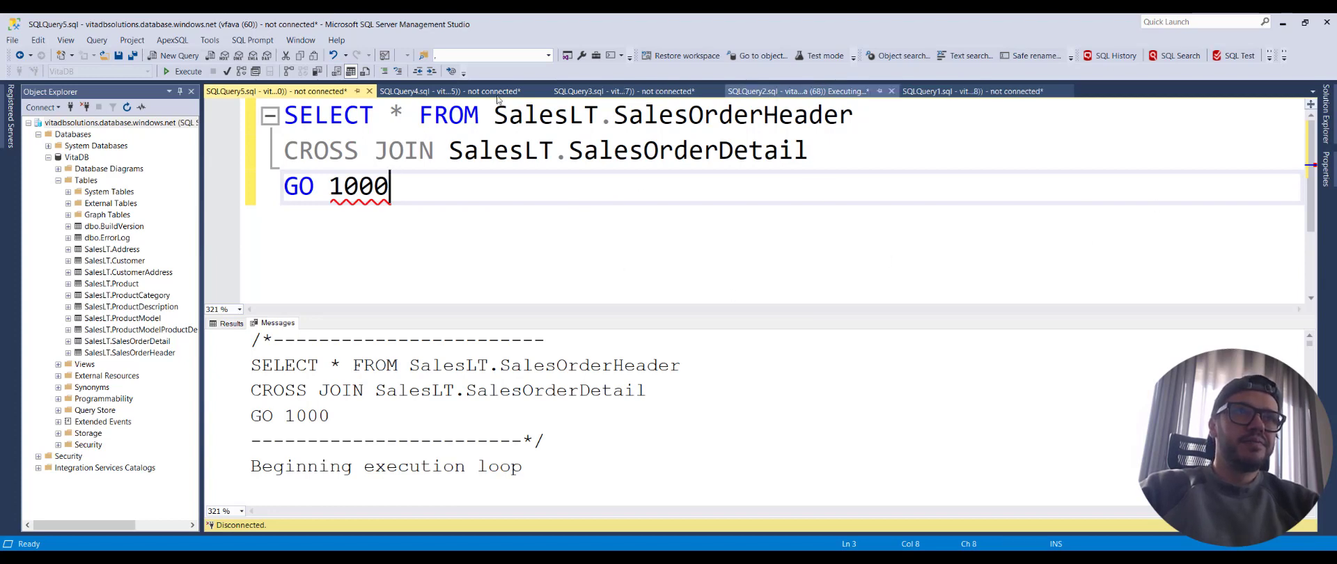
click(808, 91)
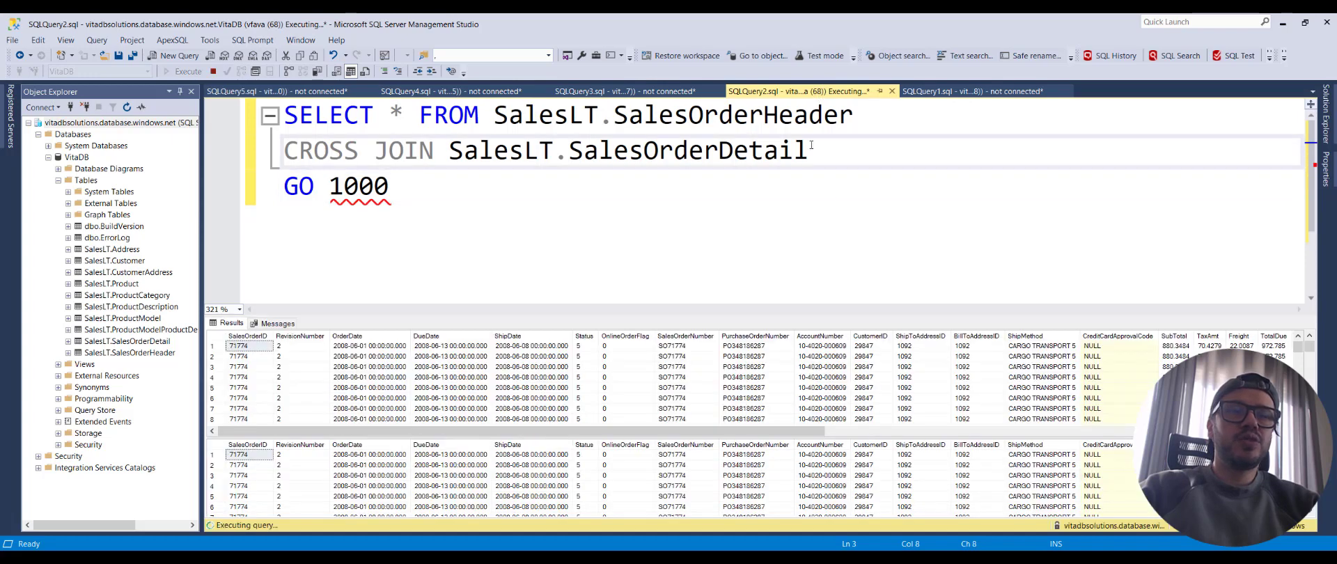
click(879, 179)
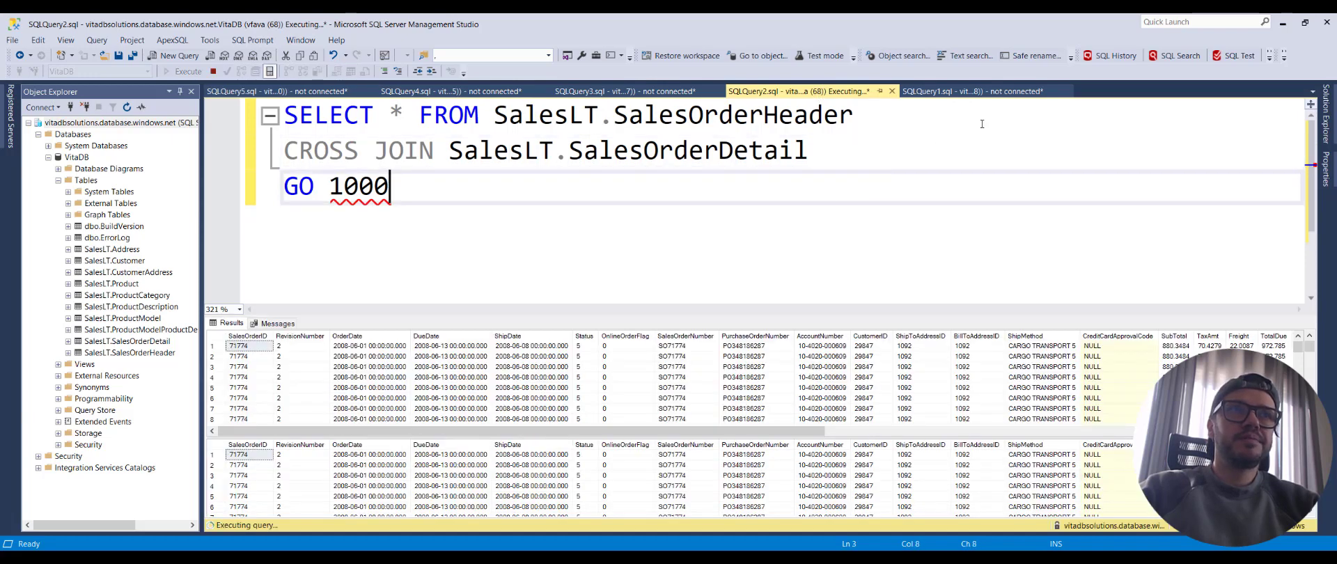
click(950, 92)
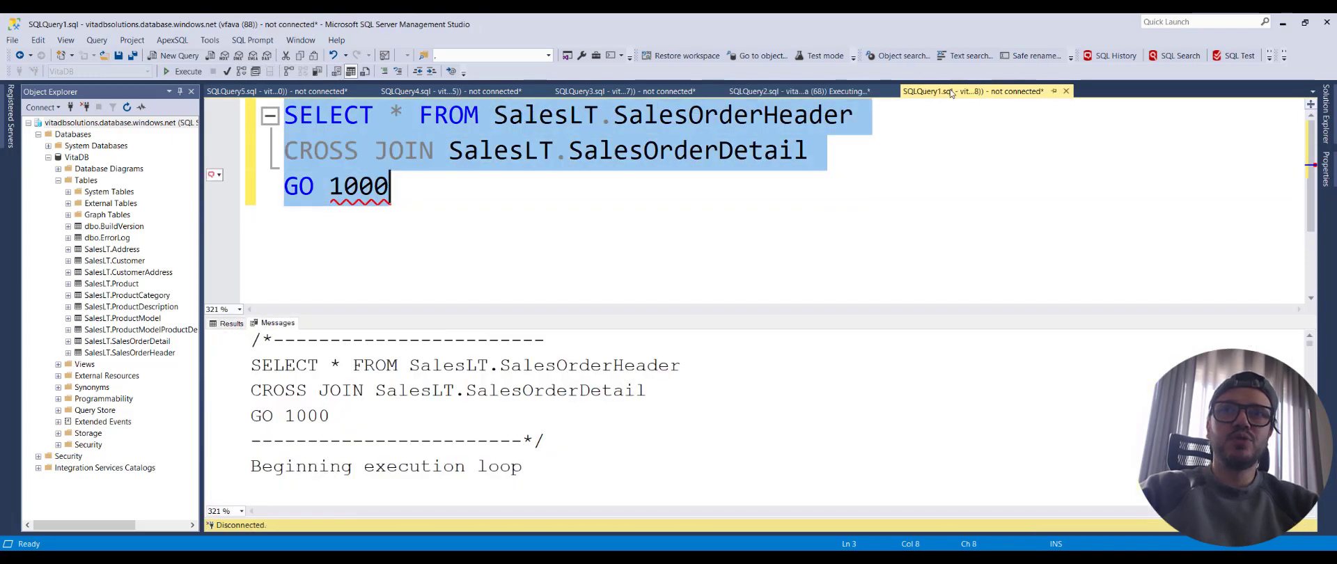
click(798, 91)
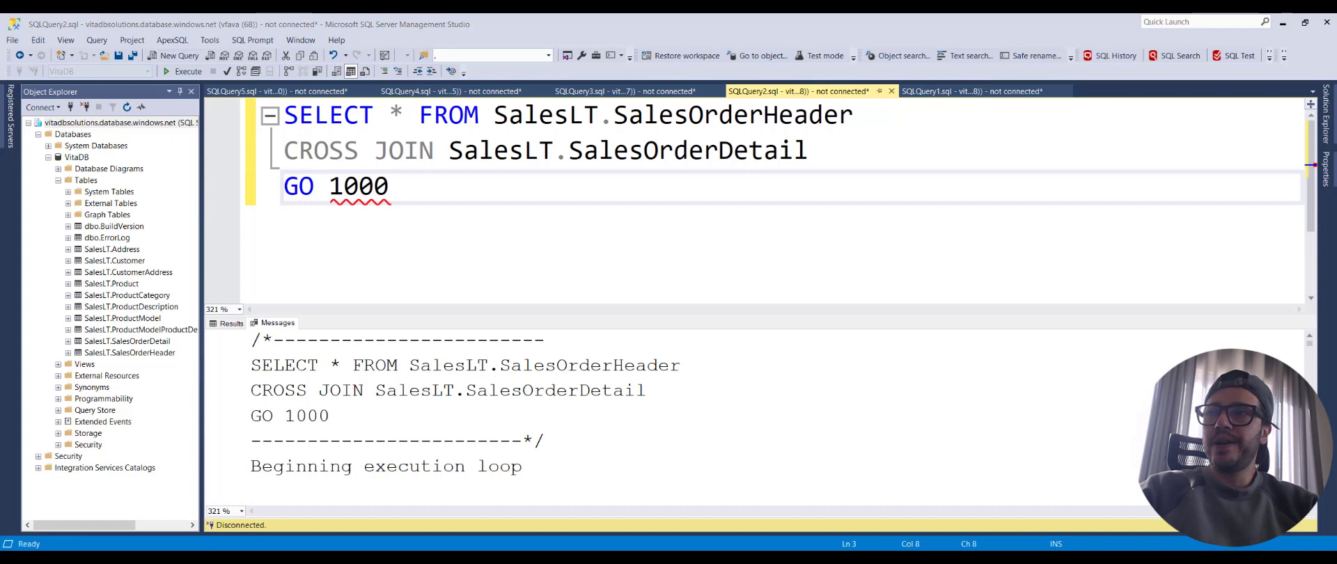
Switch back to the Azure portal, dismiss the database scaling notification and close the notifications.
key(alt+Tab)
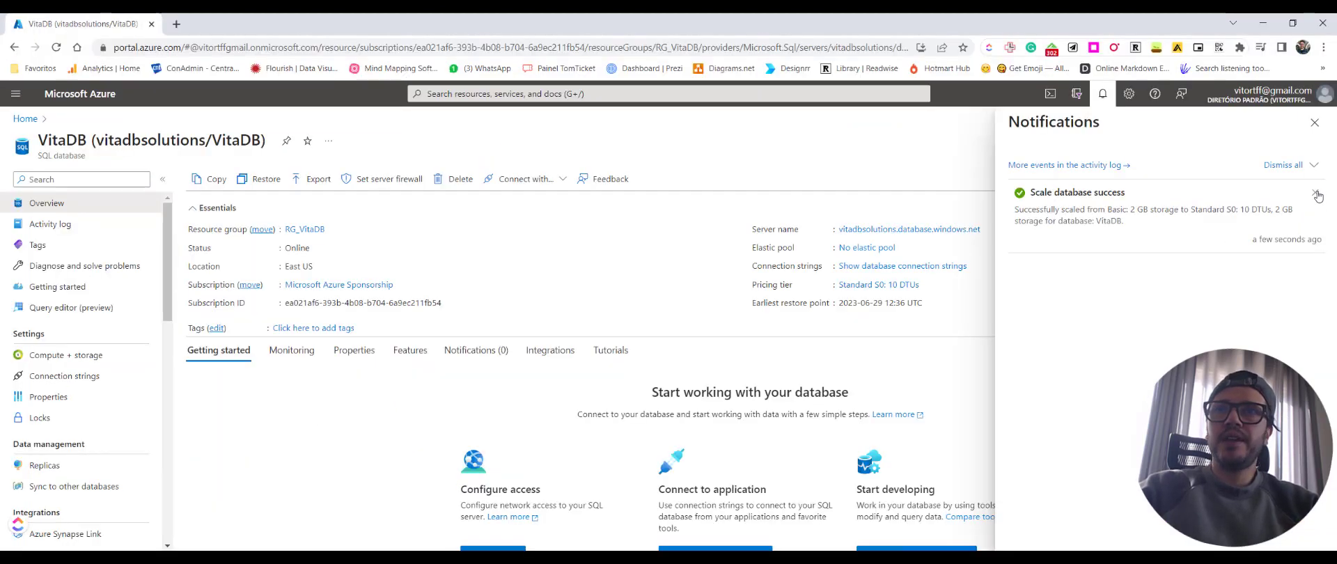
click(1316, 193)
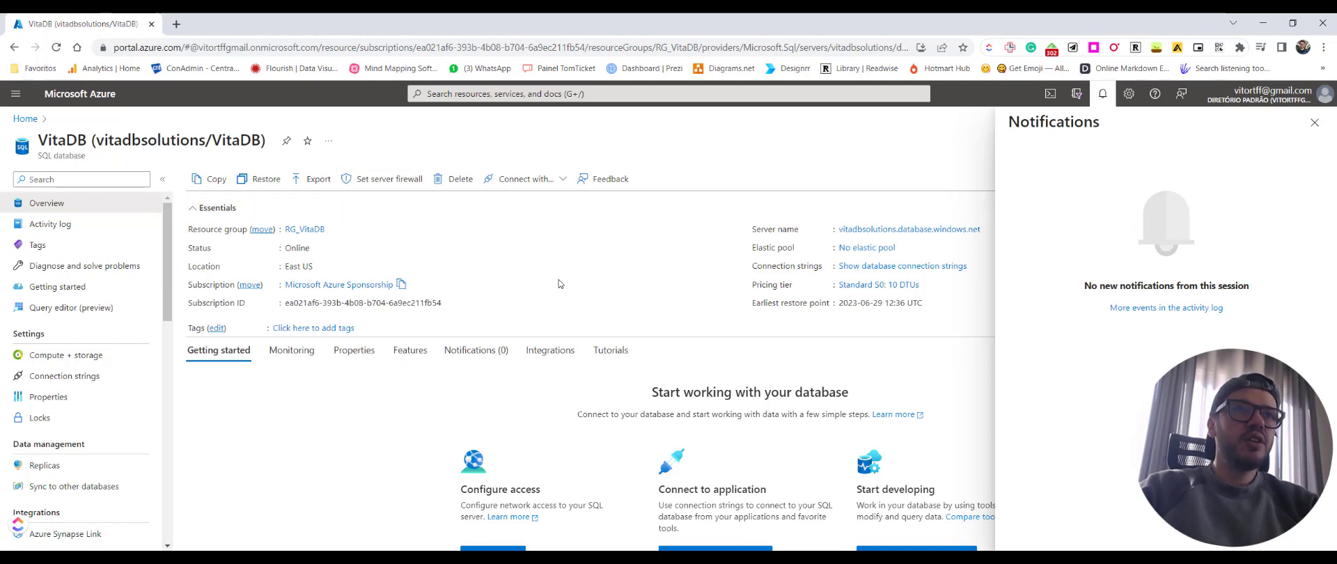
click(1315, 123)
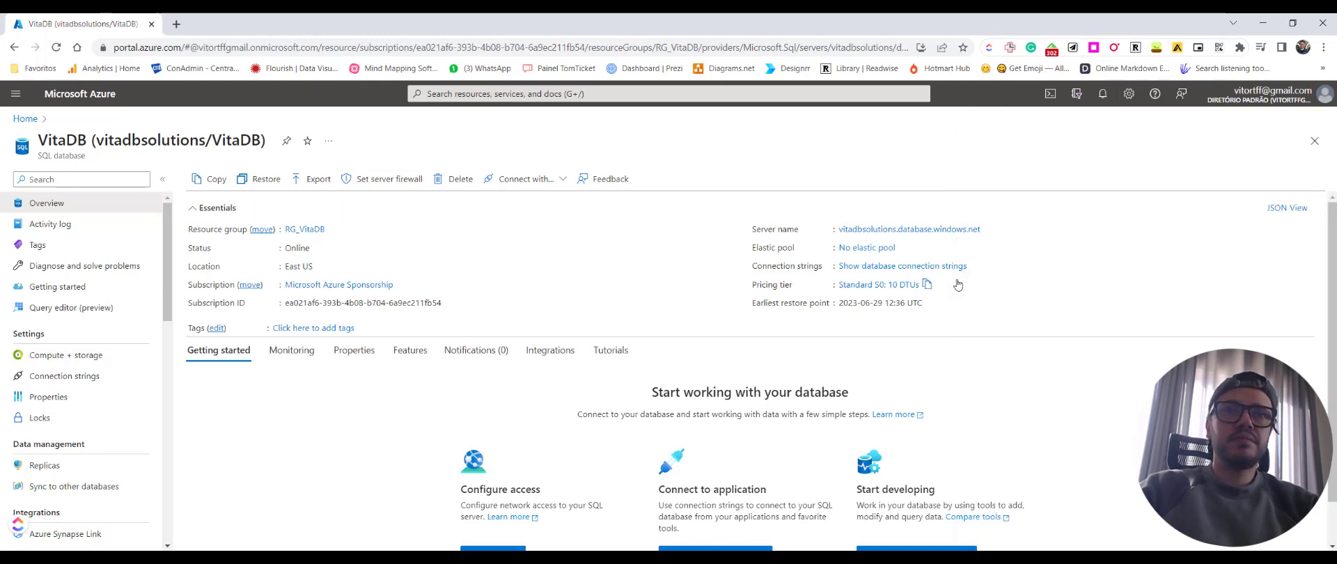
Examine the pricing tier listed in the Essentials of VitaDB's overview.
click(898, 279)
drag(849, 279, 888, 304)
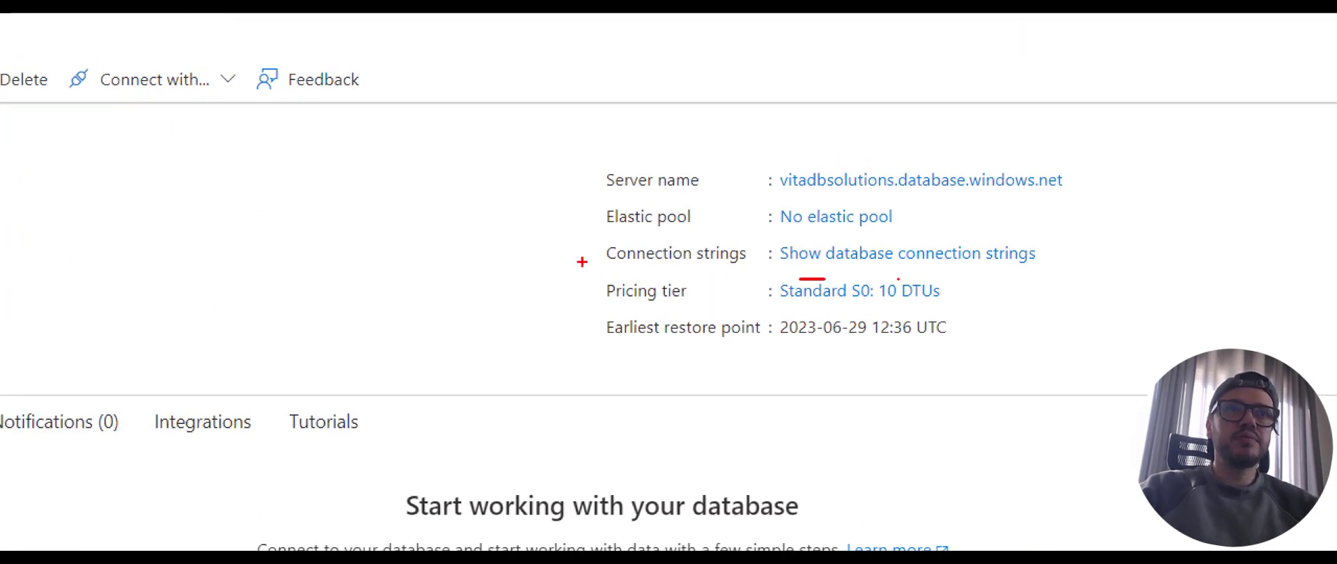
click(932, 301)
drag(855, 313, 863, 312)
drag(557, 279, 565, 279)
drag(586, 275, 600, 275)
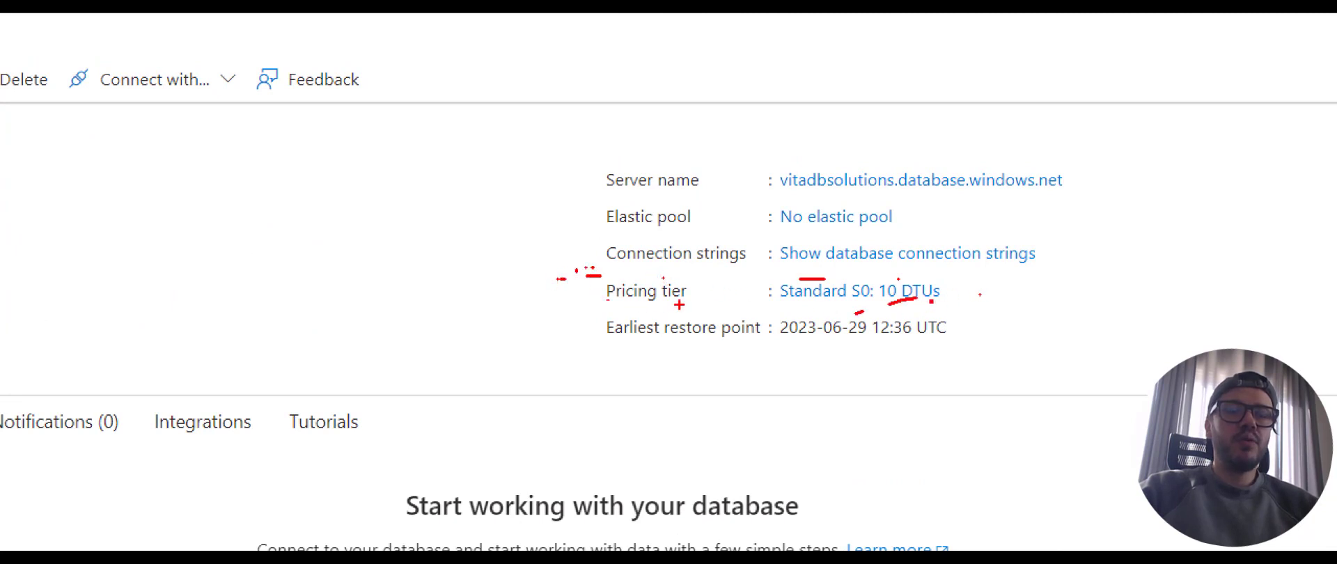
click(976, 284)
drag(927, 265, 934, 266)
drag(908, 260, 916, 261)
click(556, 298)
drag(585, 315, 602, 315)
drag(845, 317, 861, 317)
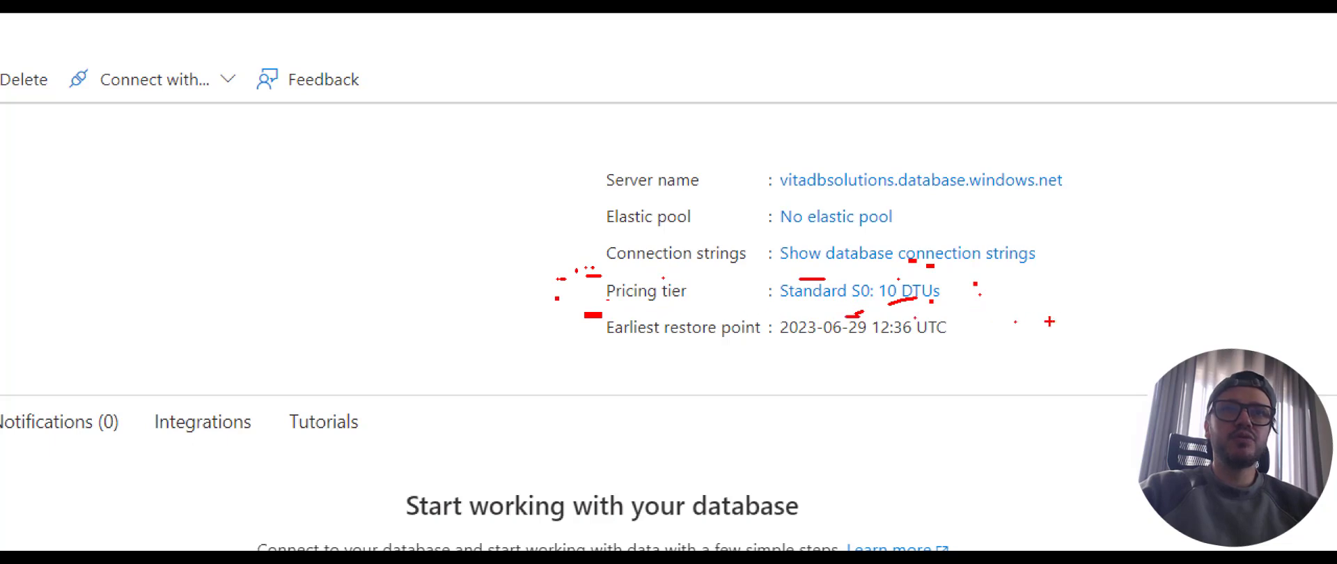
key(Escape)
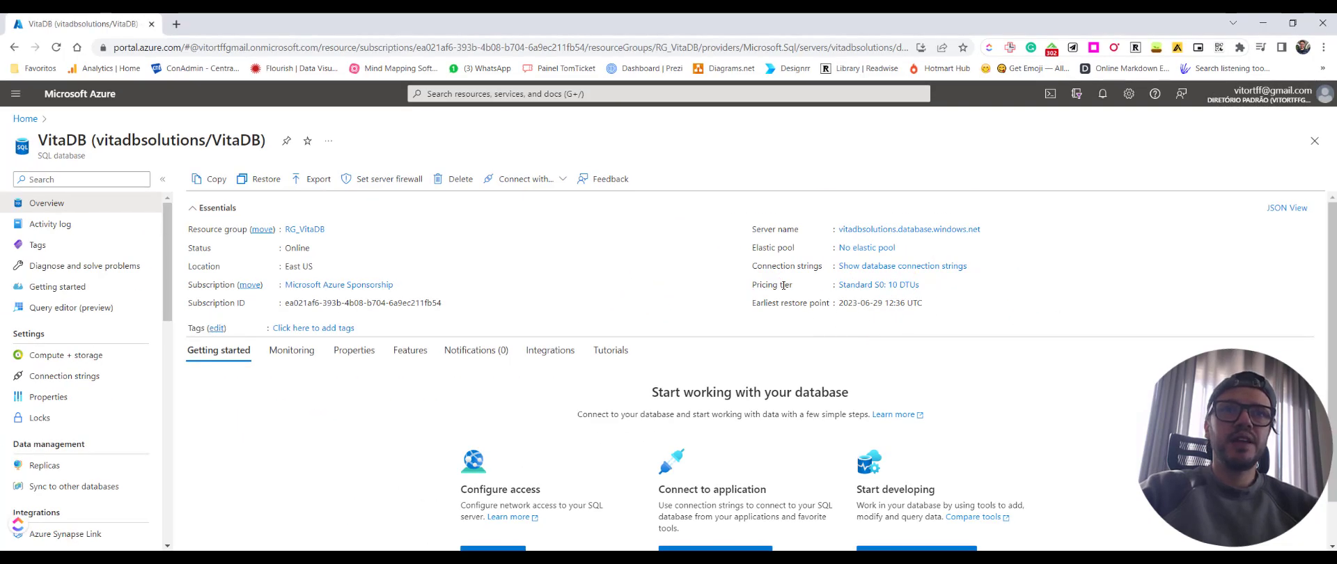
triple_click(783, 286)
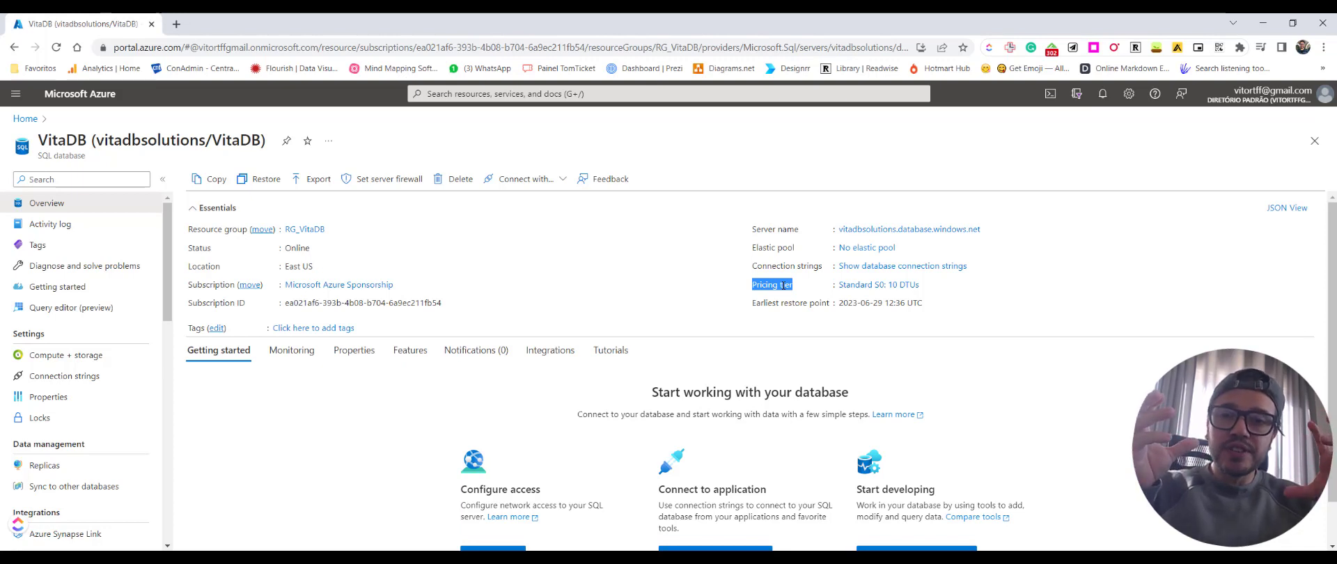
click(746, 290)
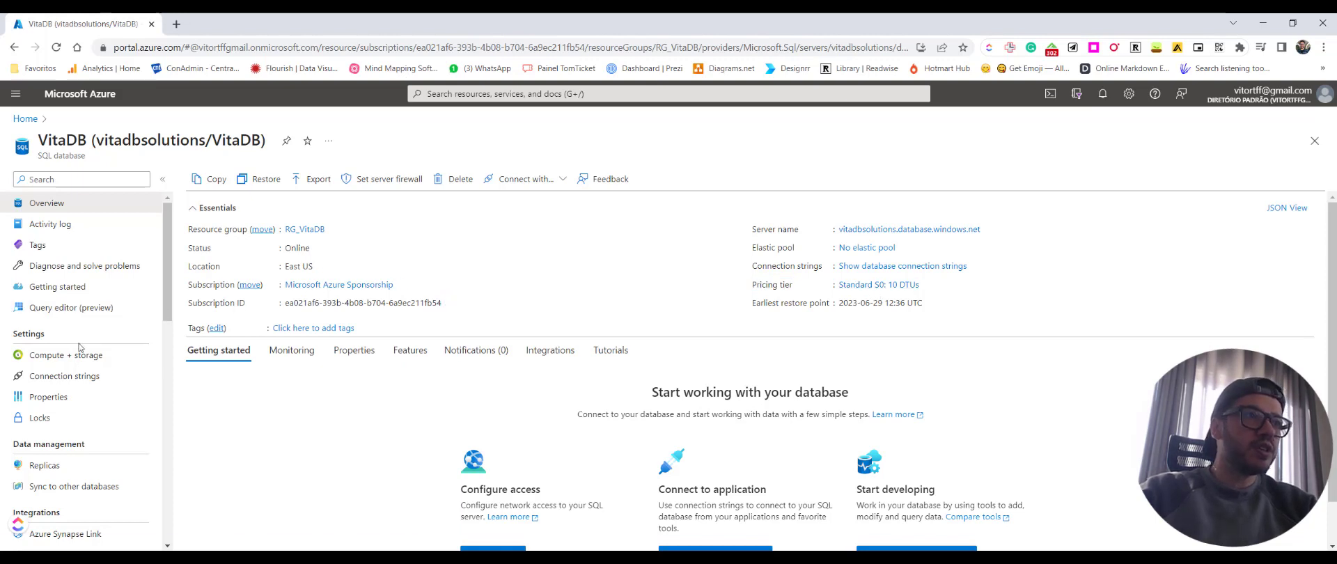
Set VitaDB's service tier to Basic (For less demanding workloads) in Compute + storage, review the estimated monthly cost and apply the change.
click(56, 356)
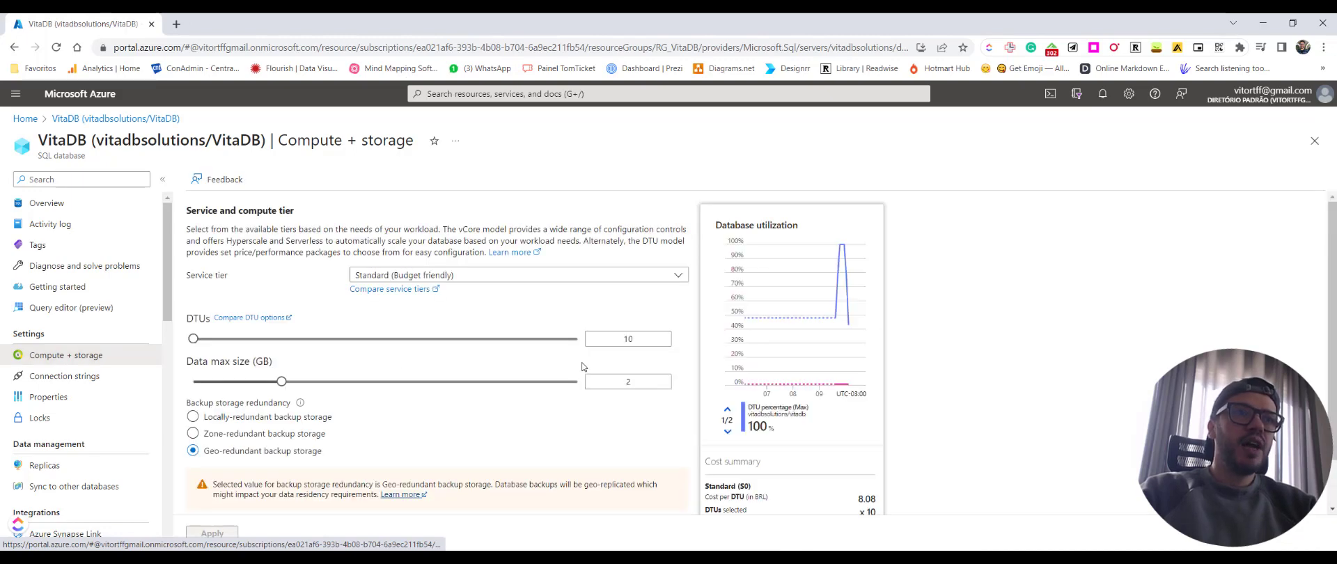
click(593, 283)
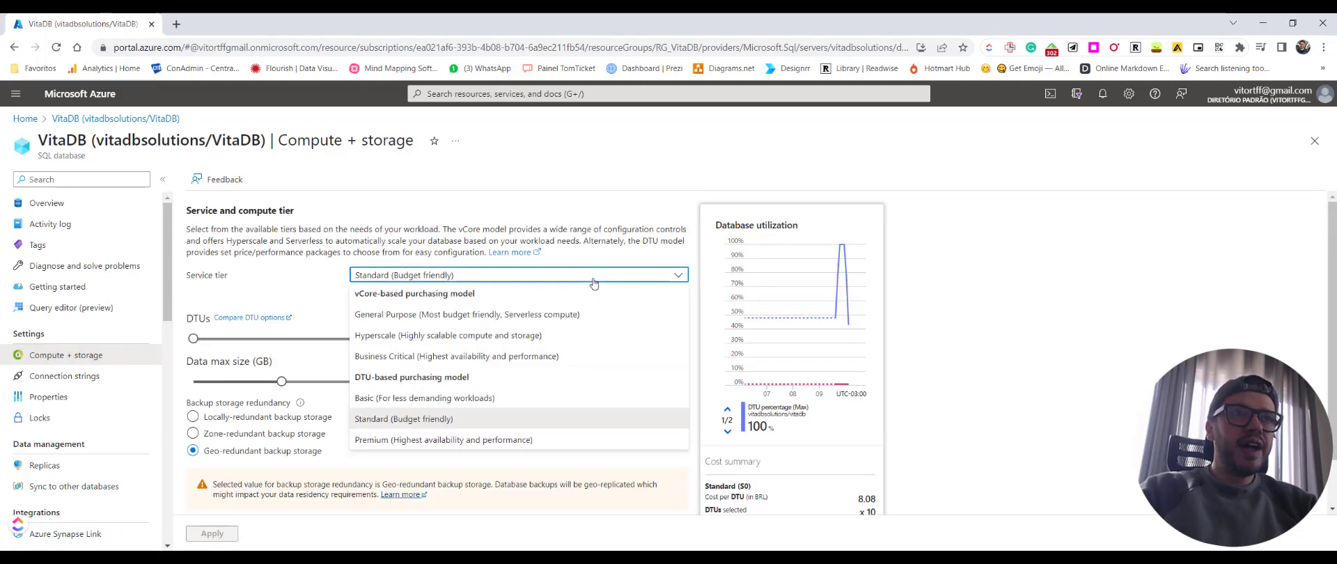
click(461, 399)
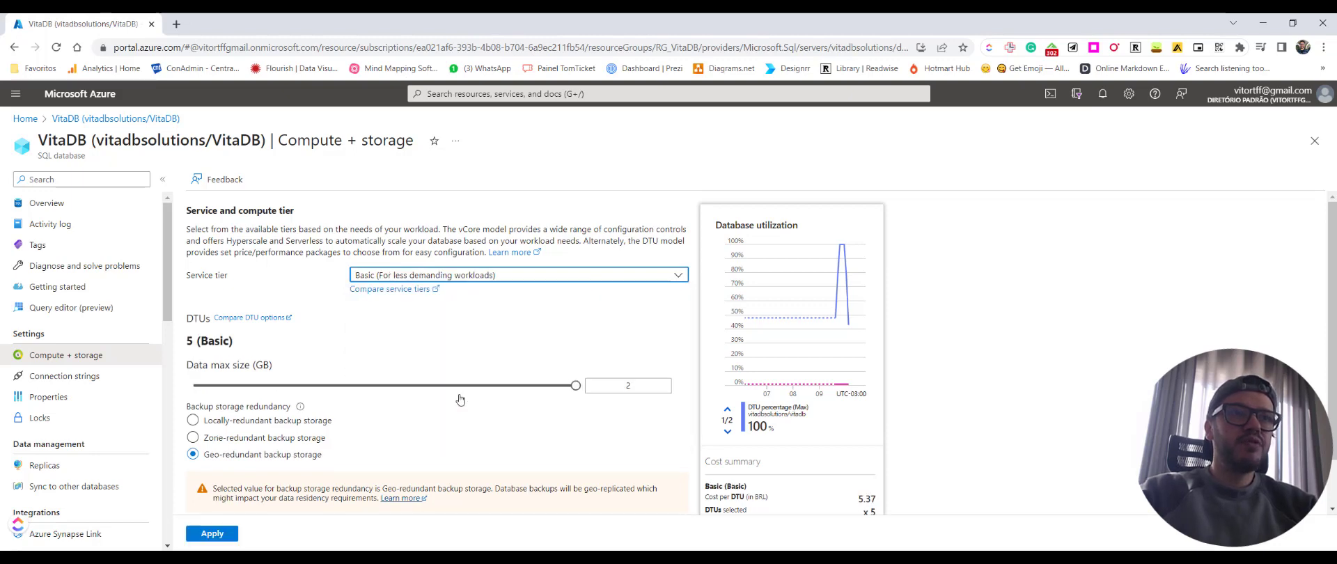
scroll(755, 449, down, 2)
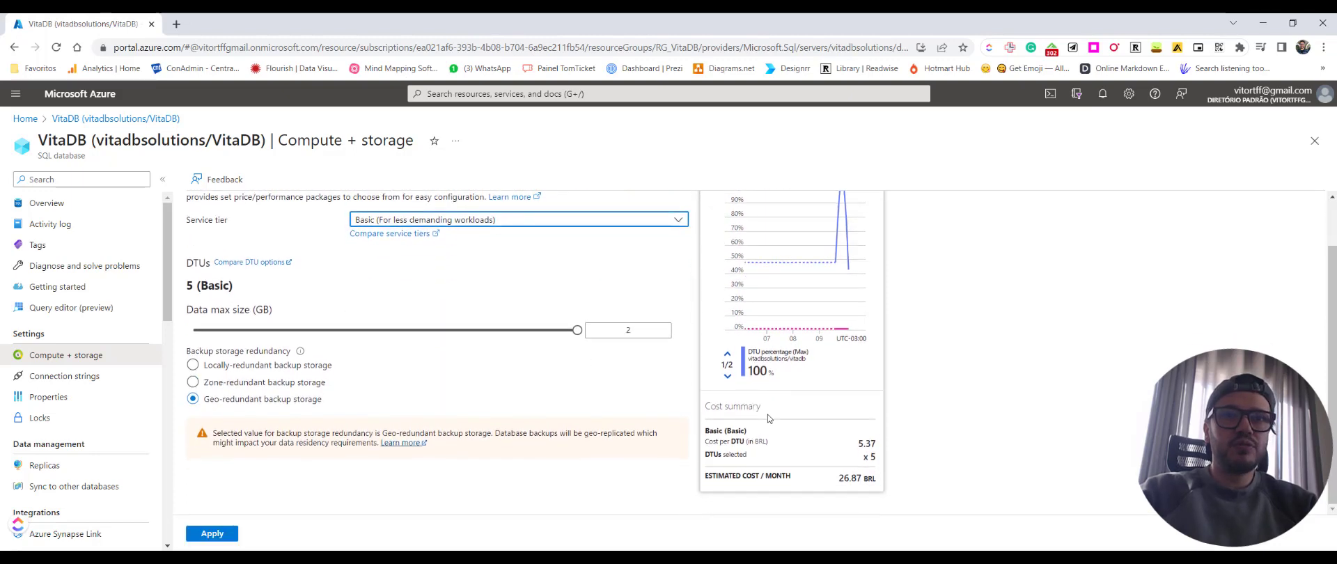
click(213, 533)
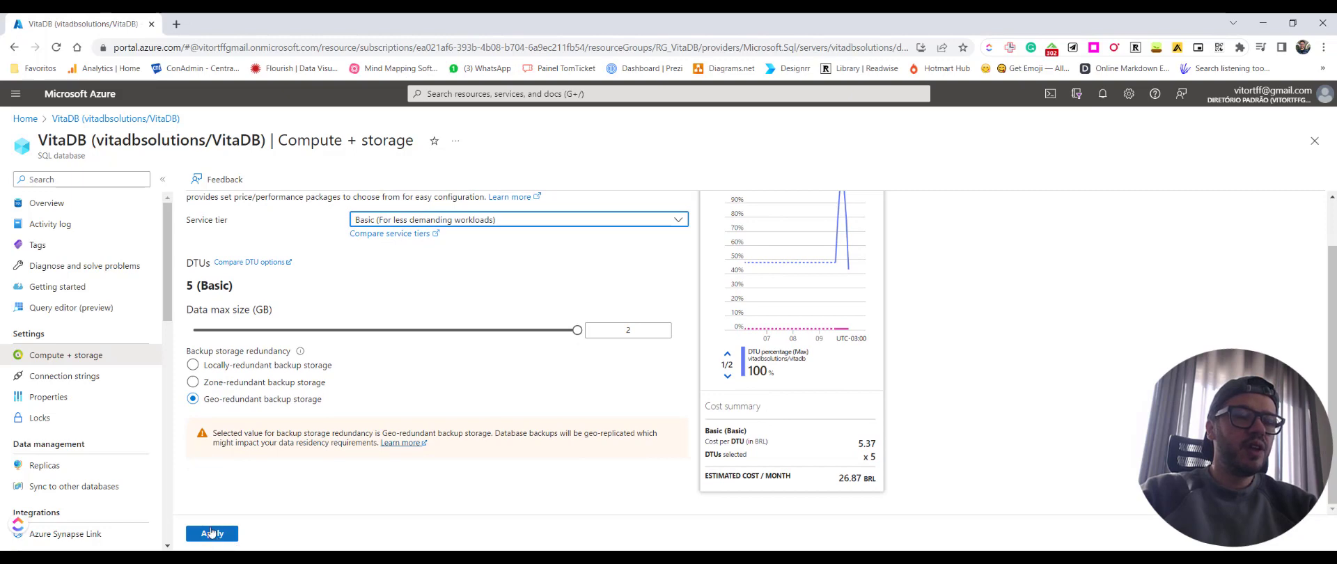